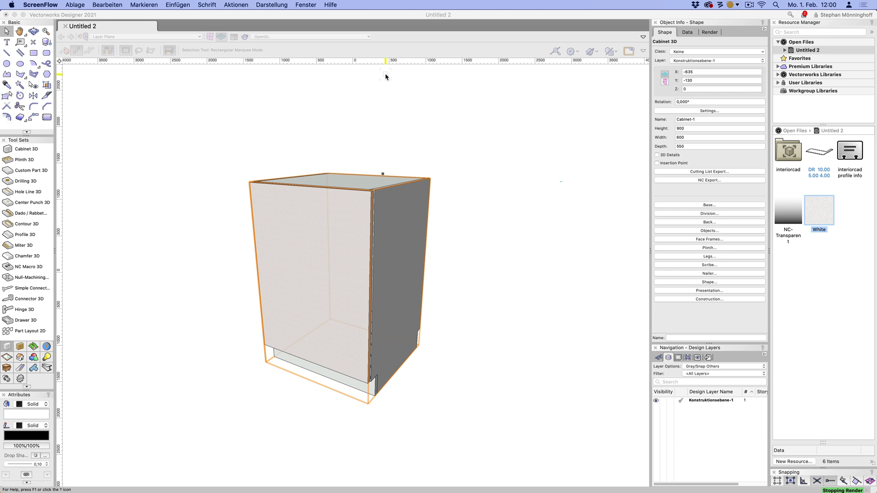
Bring the Untitled 2 drawing with the 900×600×550 cabinet to the front in Vectorworks.
left_click(372, 212)
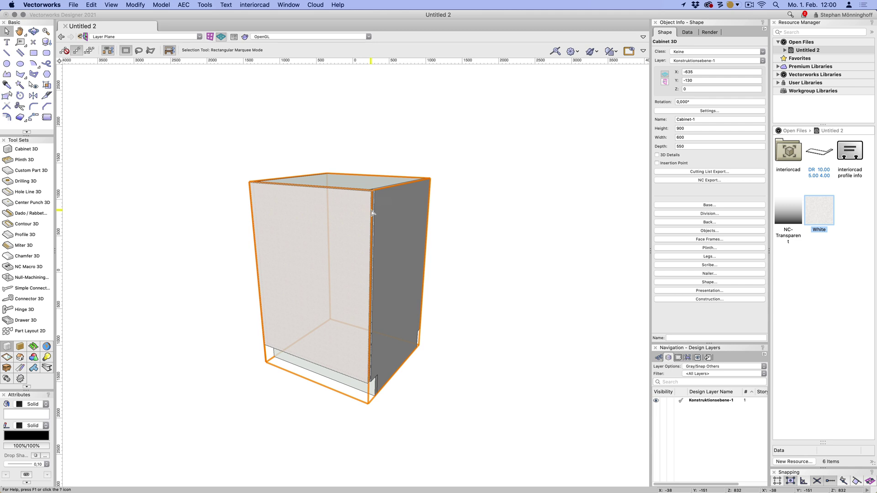
Change the cabinet's door front from Plain to Frame and edit its Custom frame design.
double_click(373, 213)
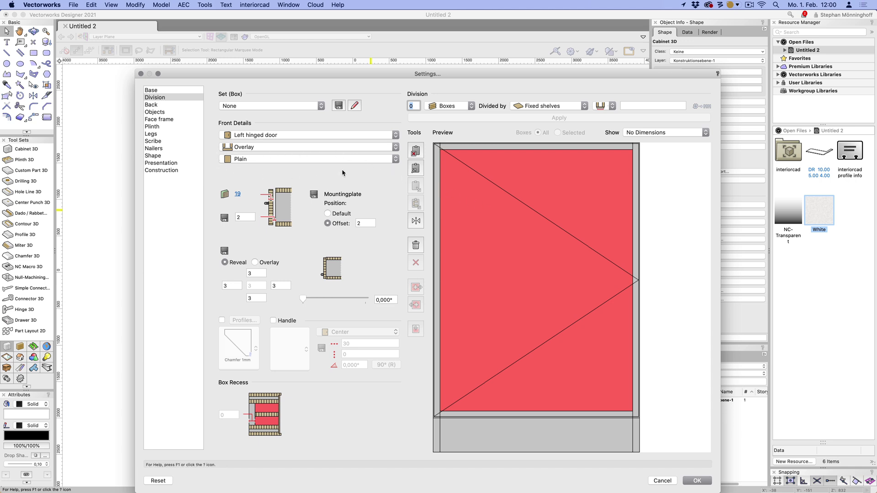
left_click(252, 159)
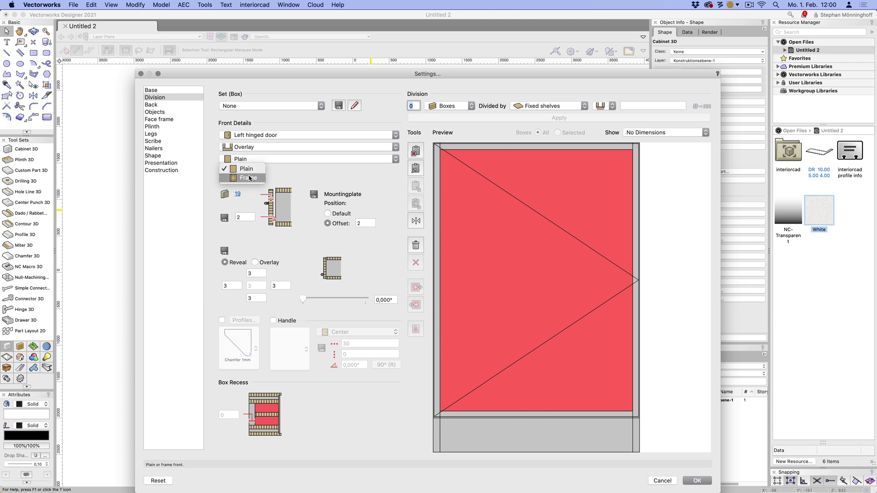
left_click(250, 178)
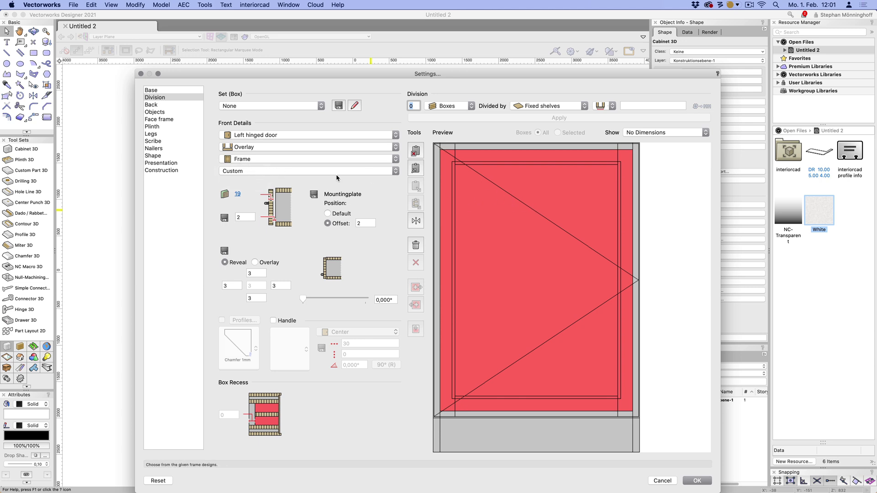
left_click(317, 171)
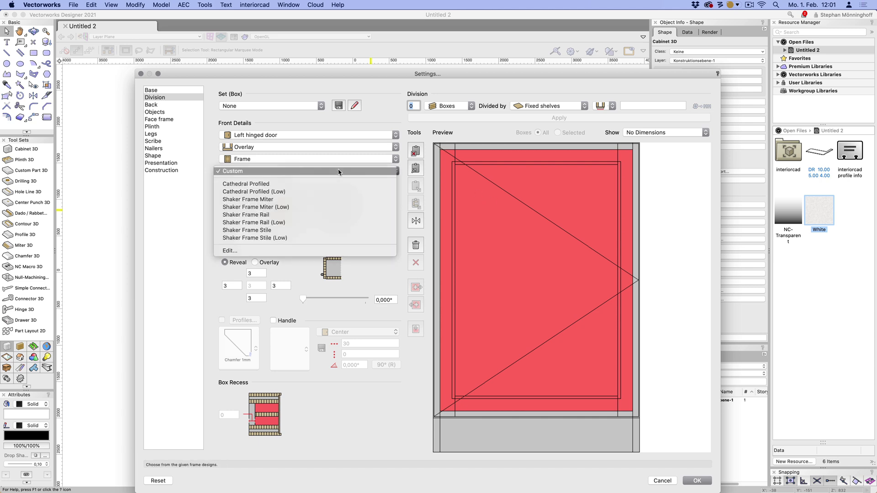
left_click(289, 183)
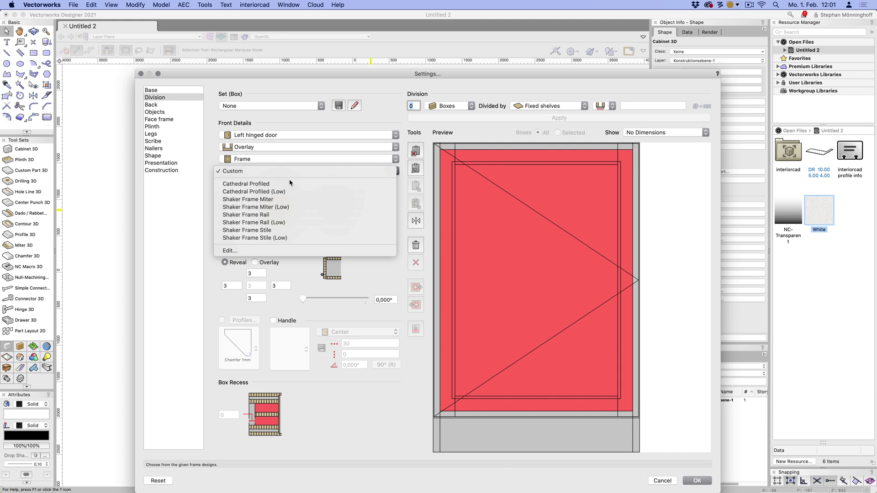
left_click(285, 252)
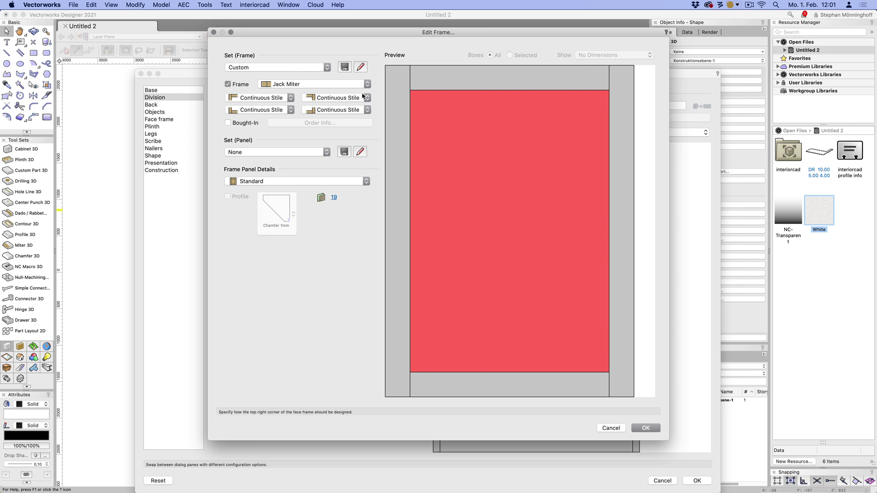
left_click(295, 70)
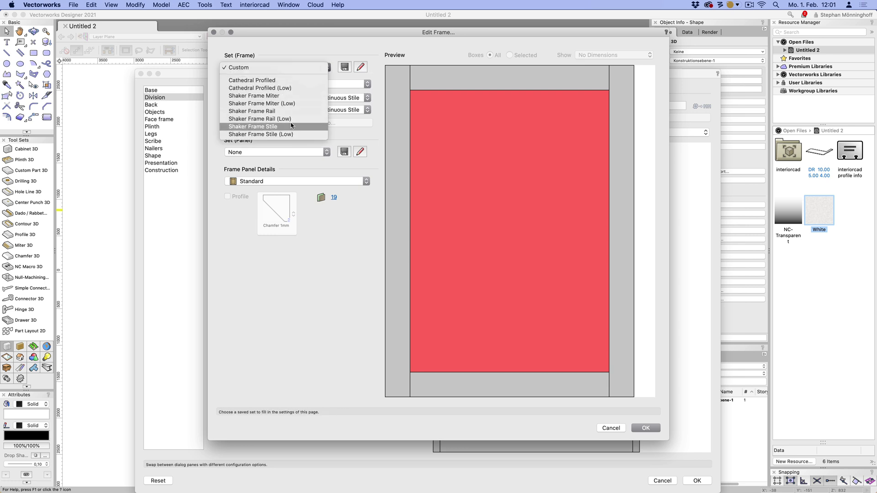
left_click(299, 55)
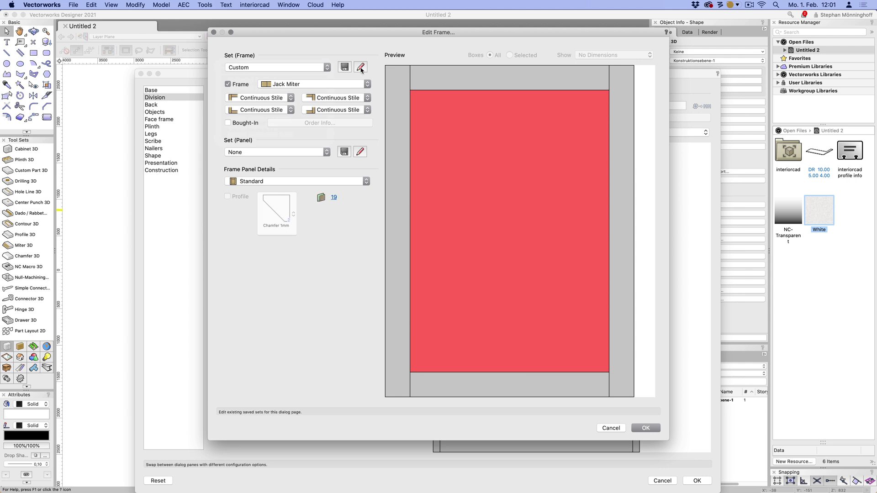
left_click(361, 67)
left_click(509, 179)
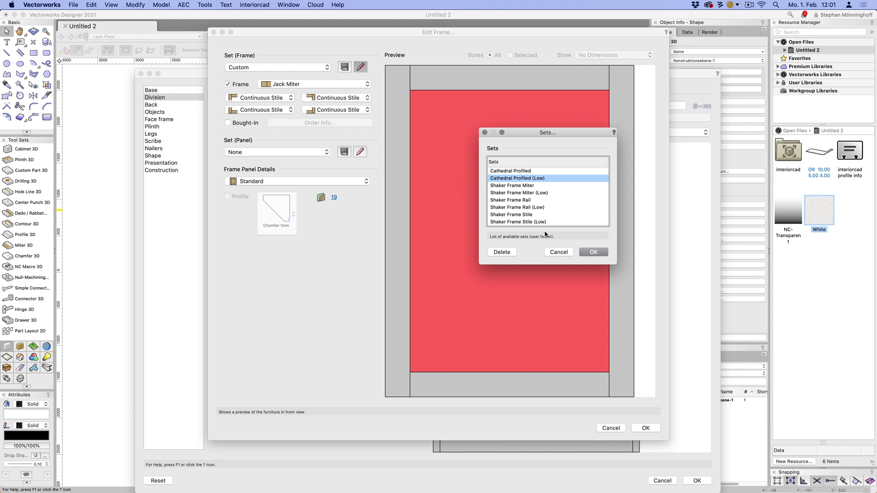
left_click(559, 253)
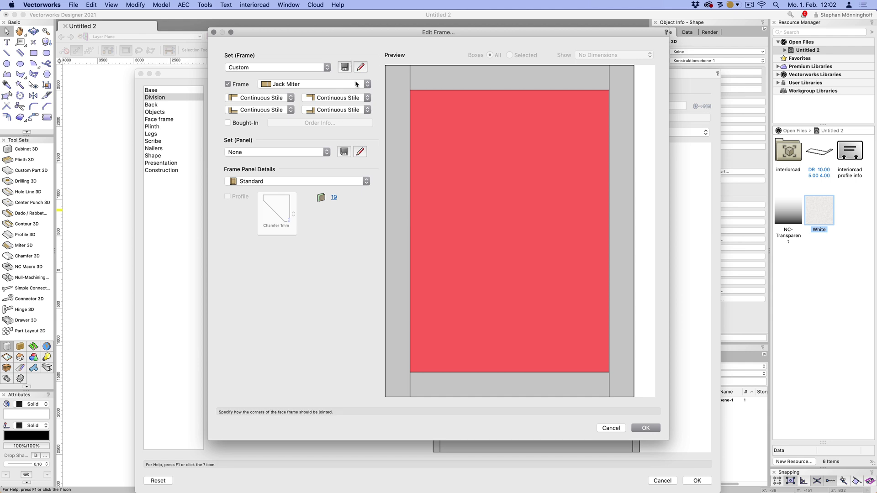
Switch the frame joint from Jack Miter to Counter Profile, keeping the top-left corner Continuous Stile.
left_click(295, 84)
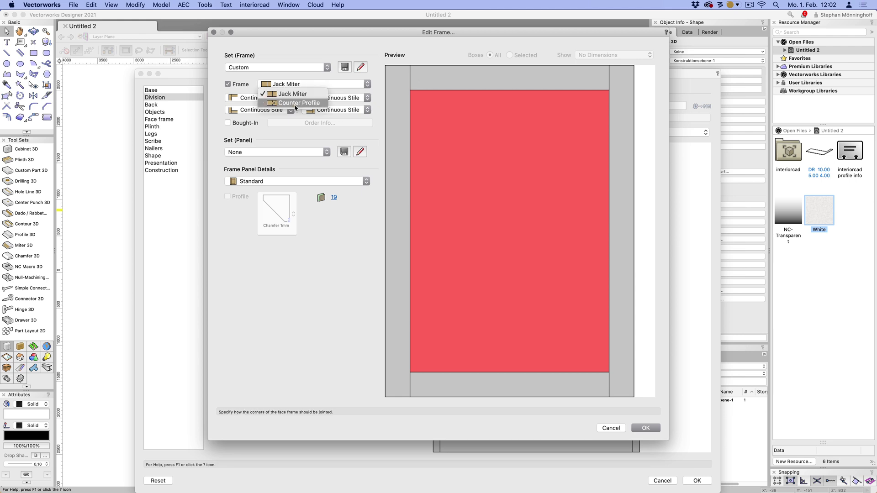
left_click(295, 104)
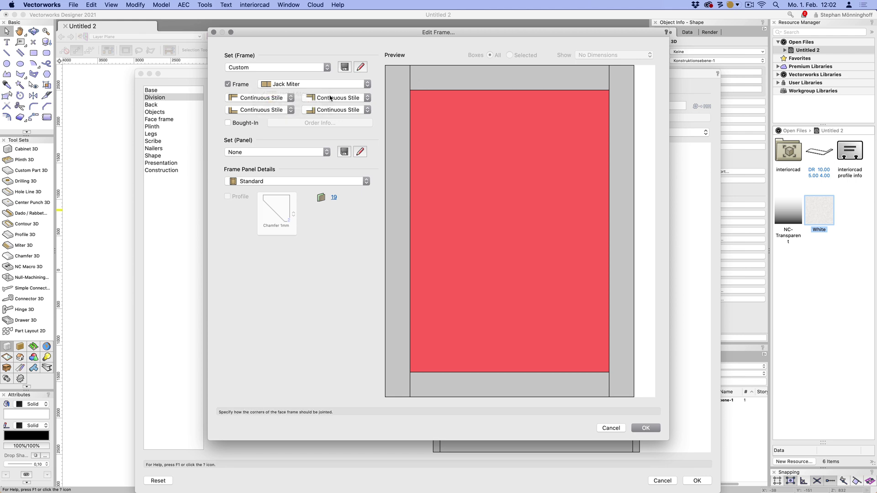
left_click(249, 100)
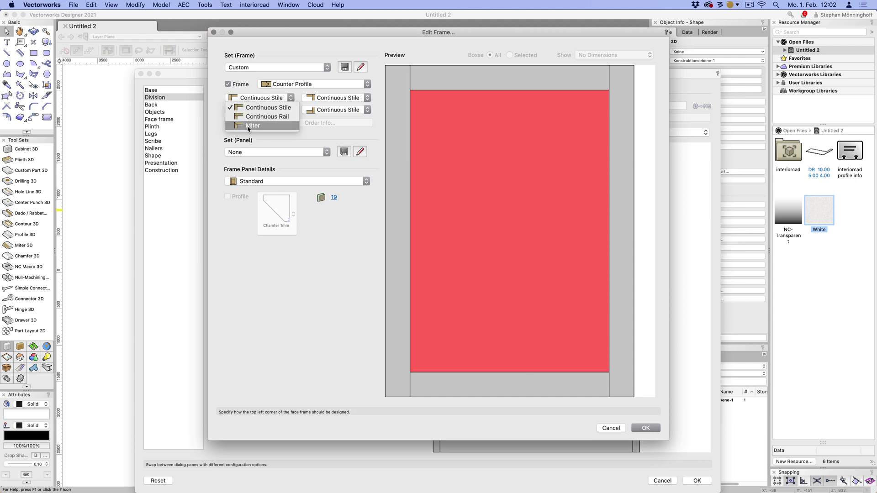
left_click(391, 144)
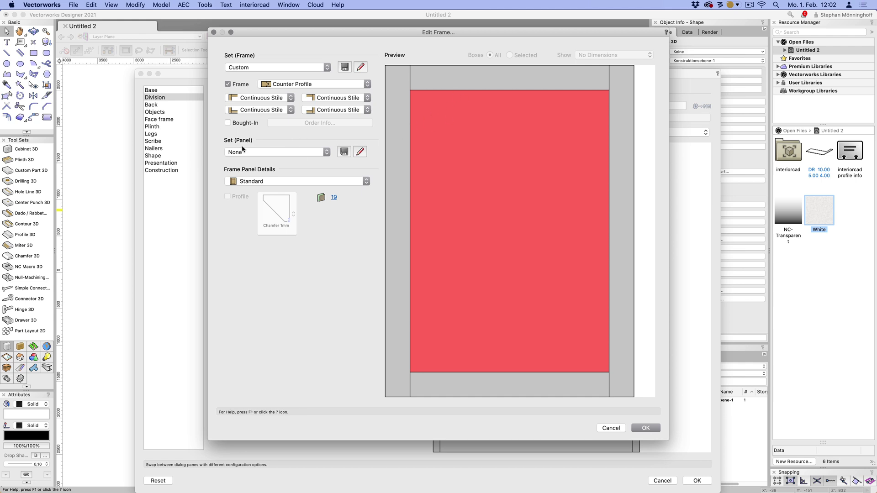
left_click(229, 123)
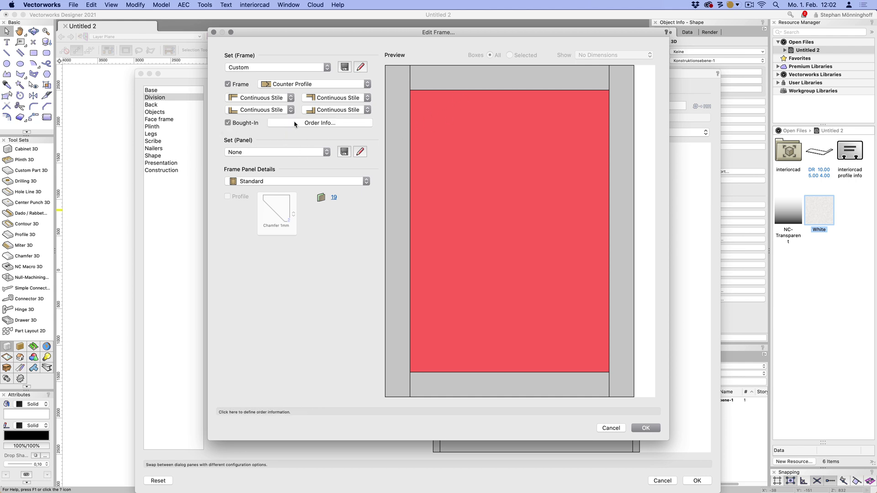
left_click(290, 123)
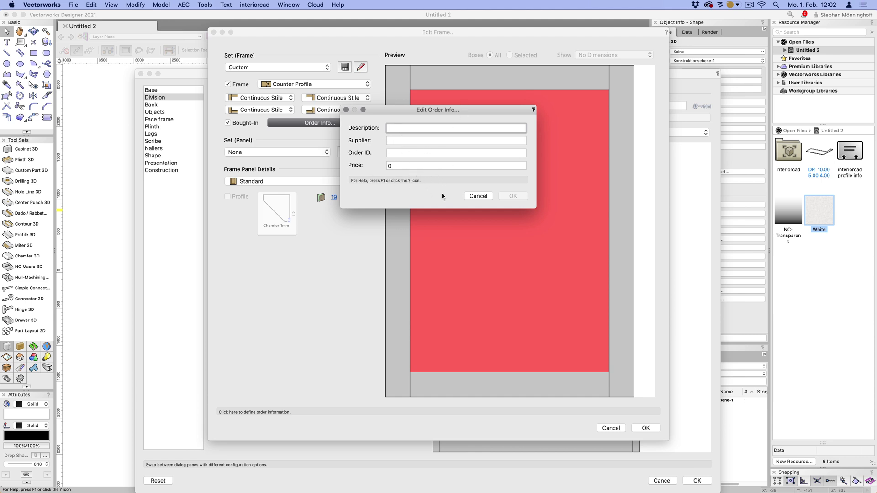
left_click(477, 196)
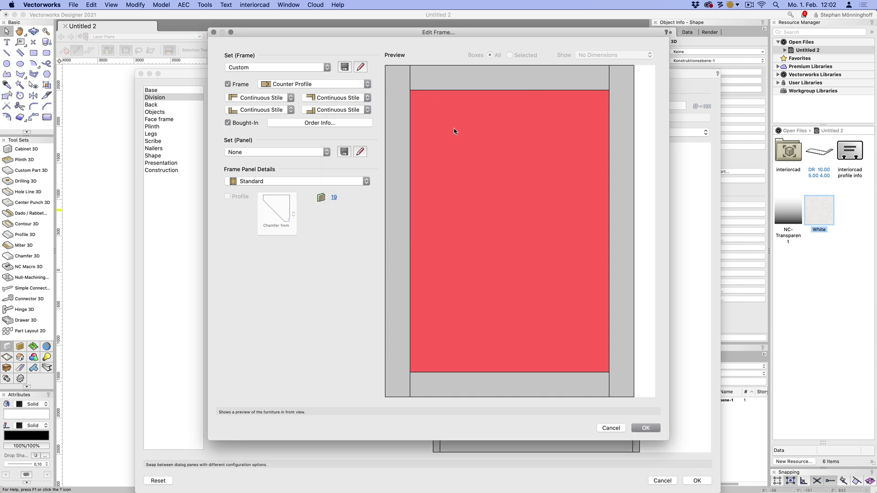
left_click(227, 123)
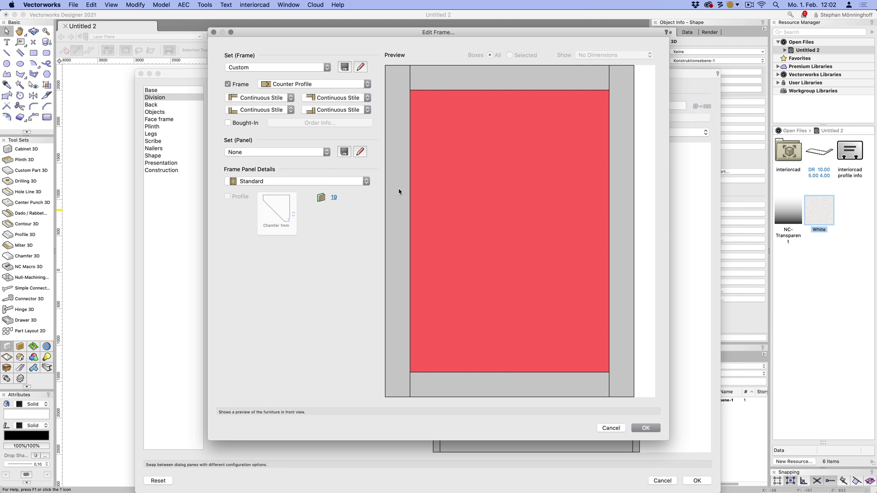
Show the left stile's settings and leave it Plain, 60 wide, after trying Cathedral.
left_click(400, 161)
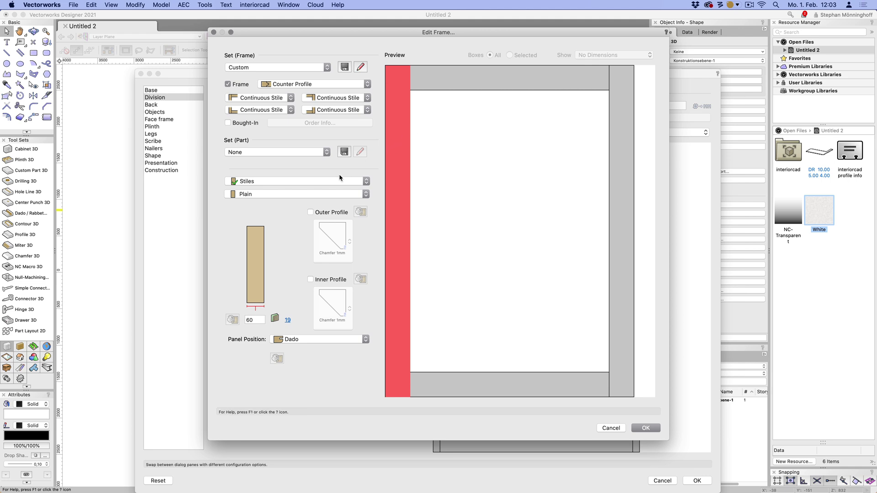
left_click(298, 184)
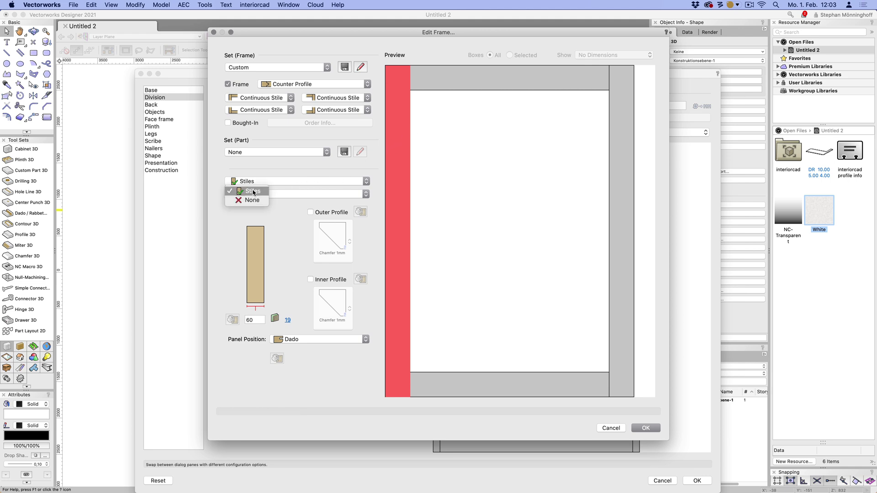
left_click(281, 216)
left_click(284, 195)
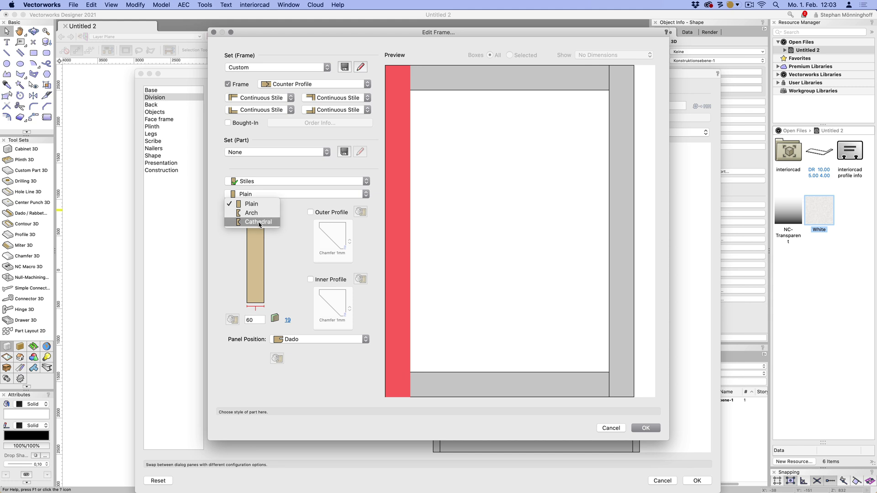
left_click(259, 223)
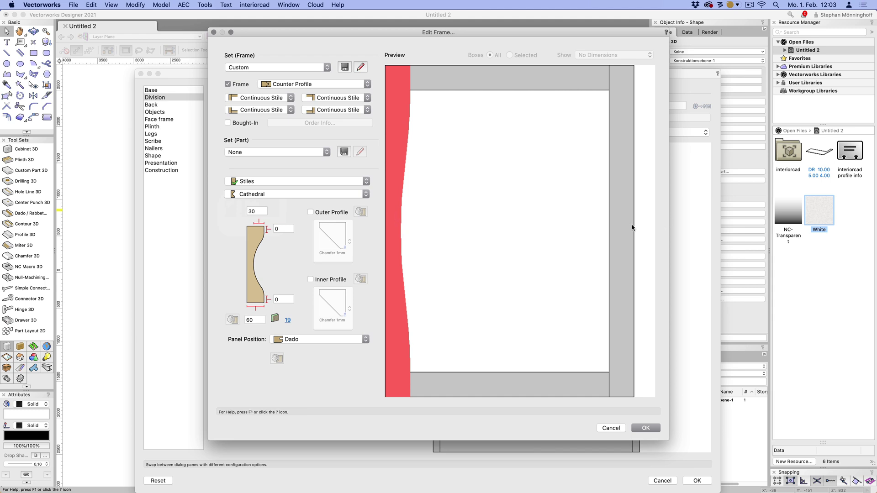
left_click(288, 197)
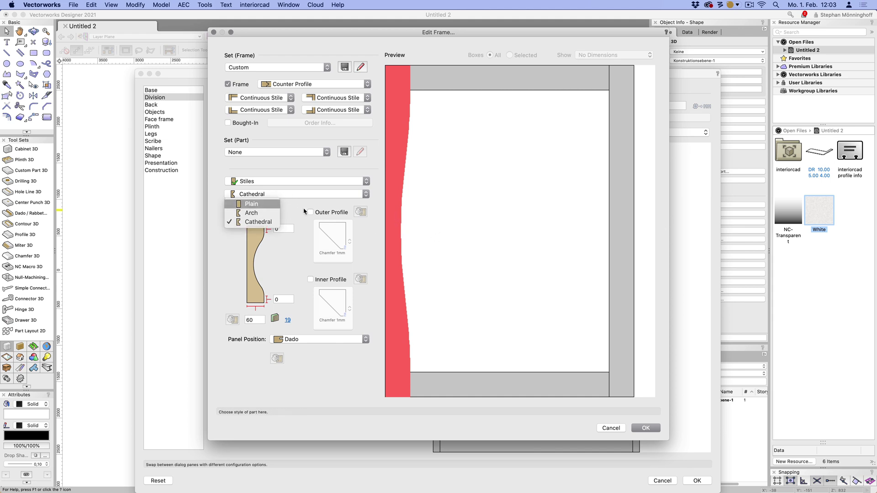
left_click(256, 202)
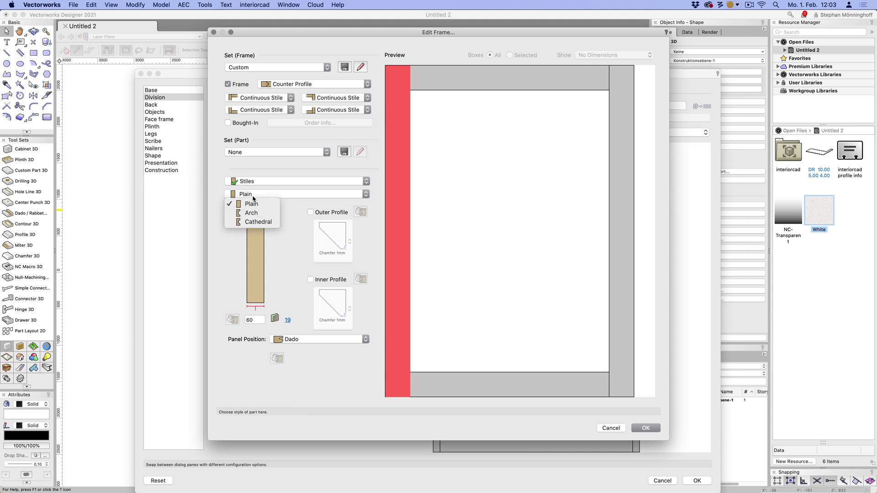
left_click(456, 102)
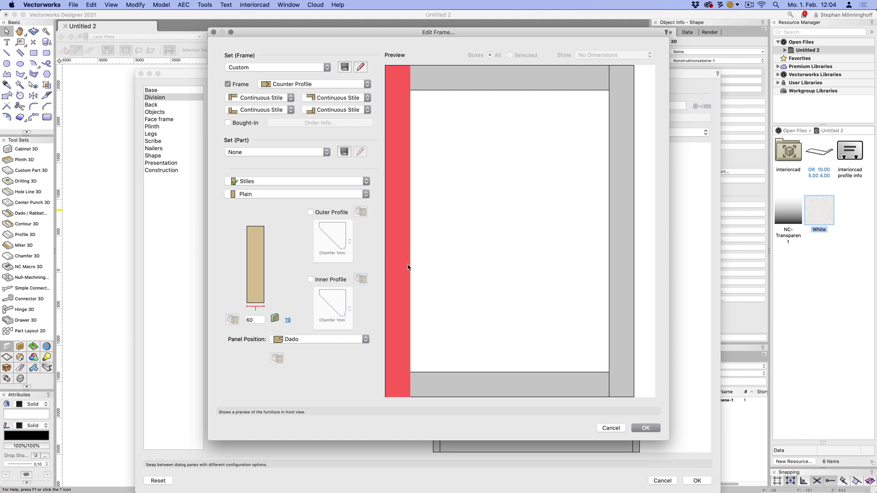
left_click(336, 213)
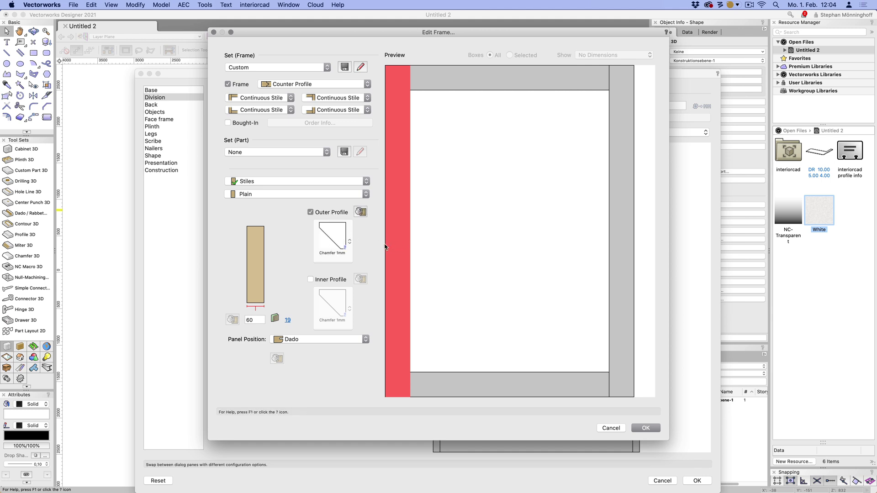
left_click(330, 240)
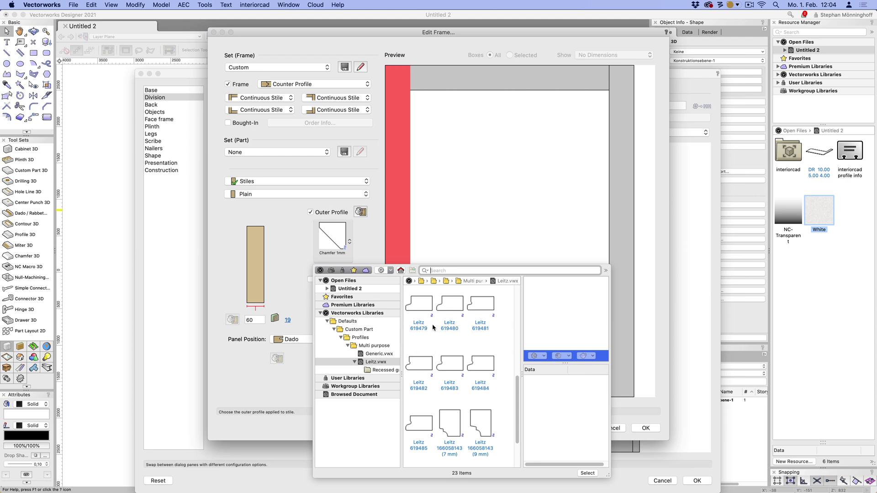
left_click(378, 354)
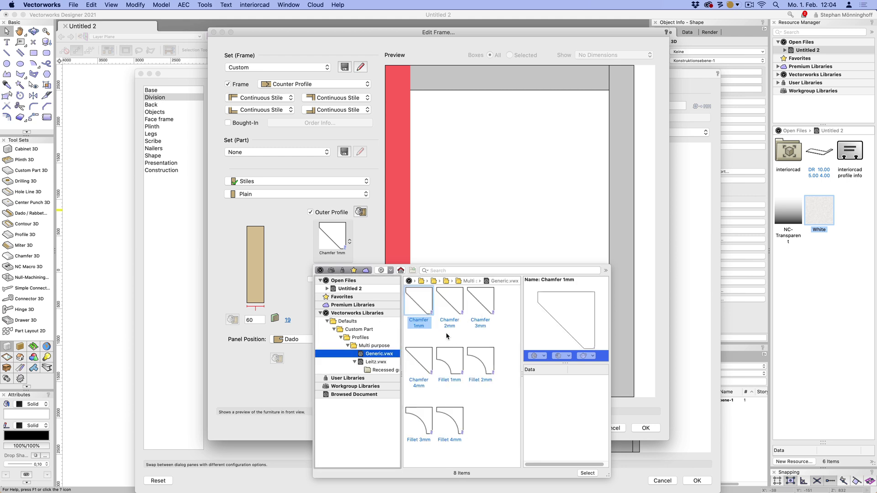
left_click(377, 362)
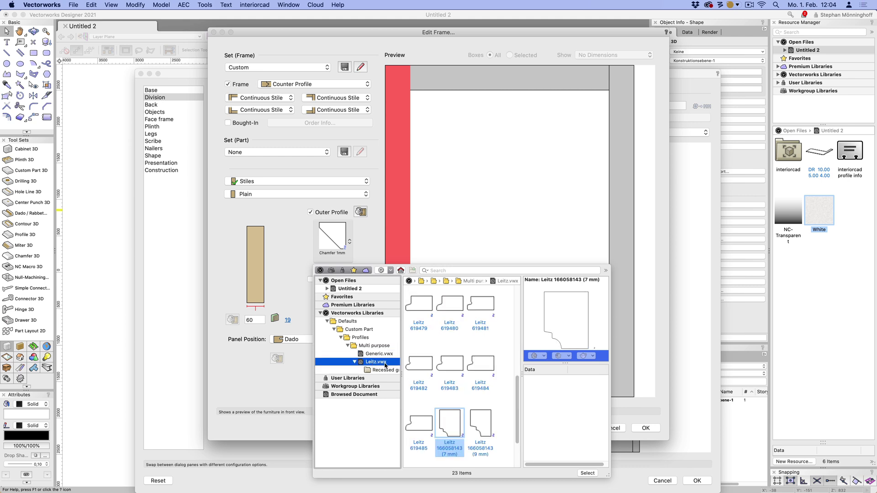
scroll(463, 364, "down", 1)
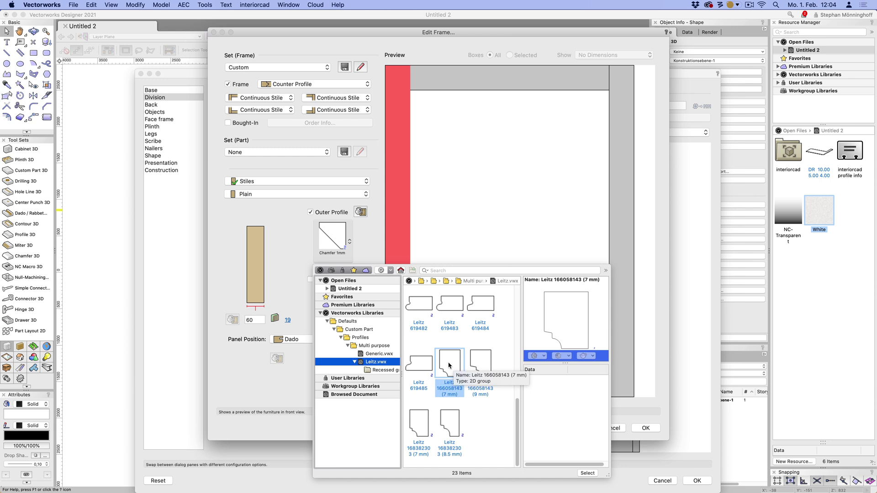
left_click(449, 365)
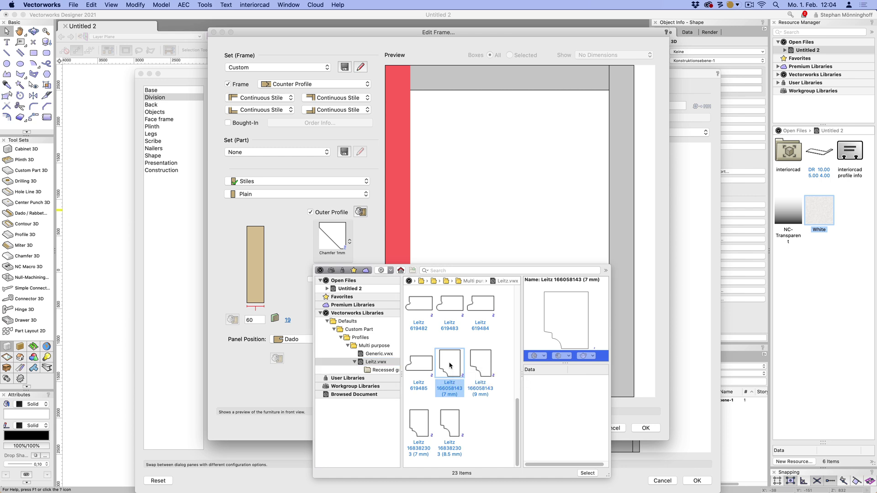
double_click(450, 366)
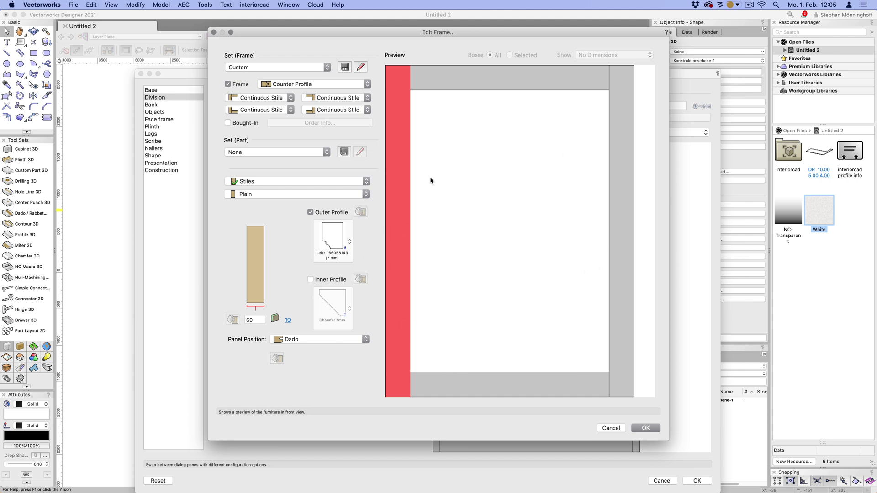
Check the top and bottom rails' profiles, then return to the left stile's settings.
left_click(452, 88)
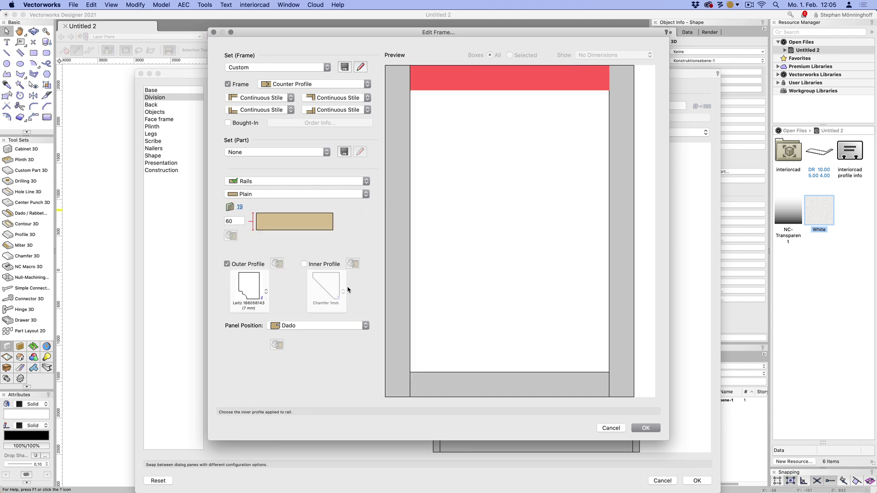
left_click(477, 392)
left_click(394, 289)
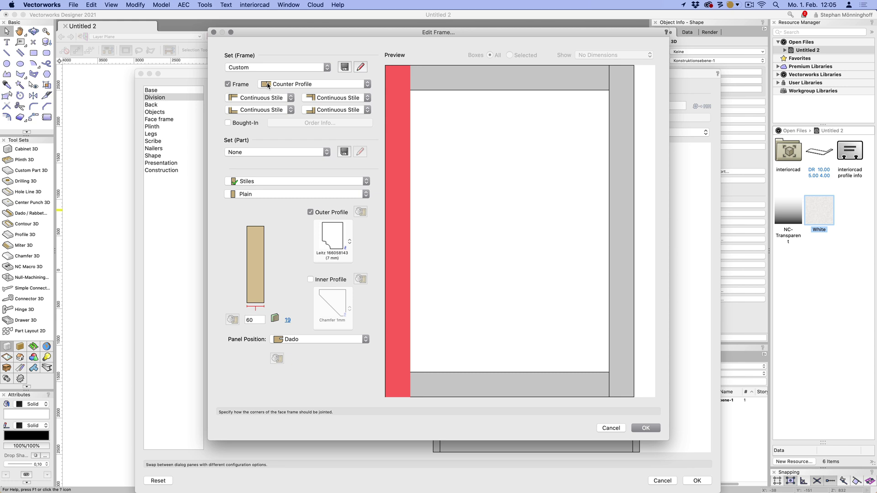
Add Leitz 619311 from the Leitz complement library as the stiles' inner profile.
left_click(311, 279)
left_click(337, 311)
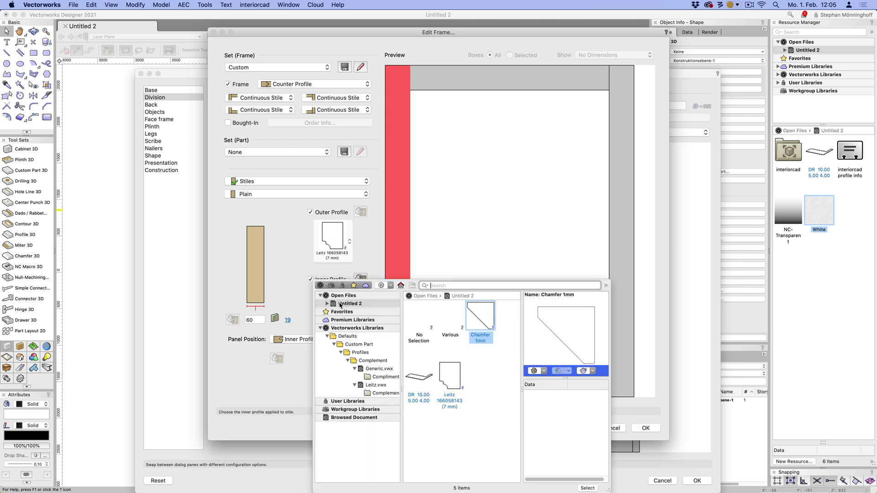
left_click(376, 385)
scroll(470, 400, "down", 2)
scroll(471, 401, "up", 2)
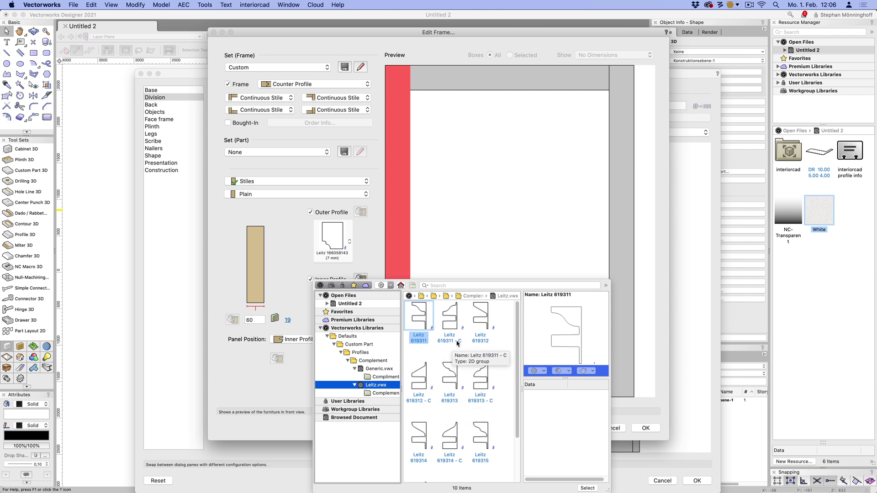
left_click(418, 321)
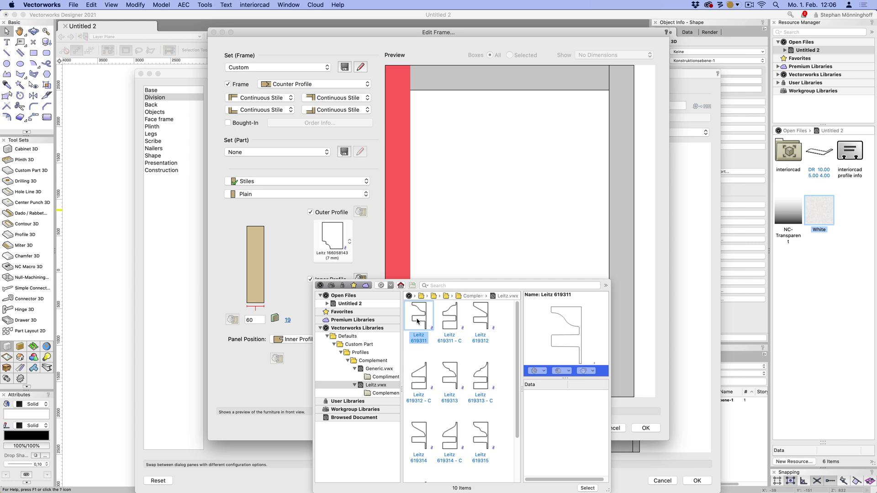
double_click(418, 321)
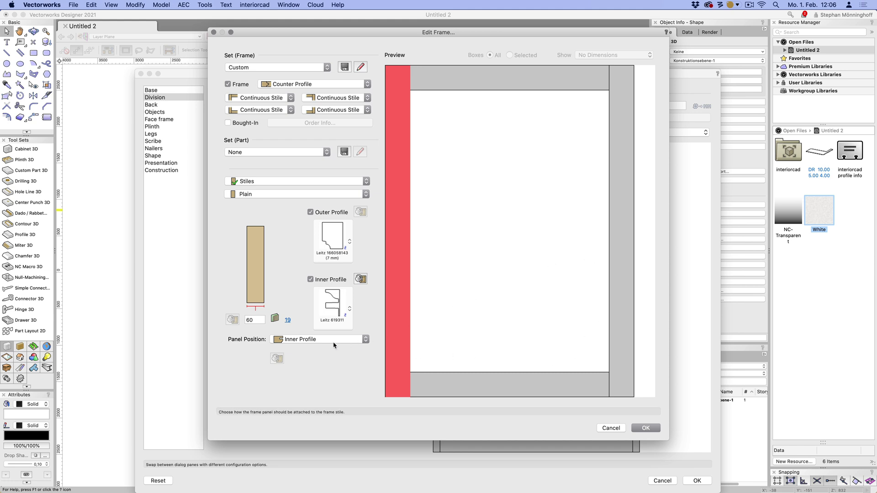
Keep the panel position on Inner Profile and accept the Edit Frame changes.
left_click(306, 339)
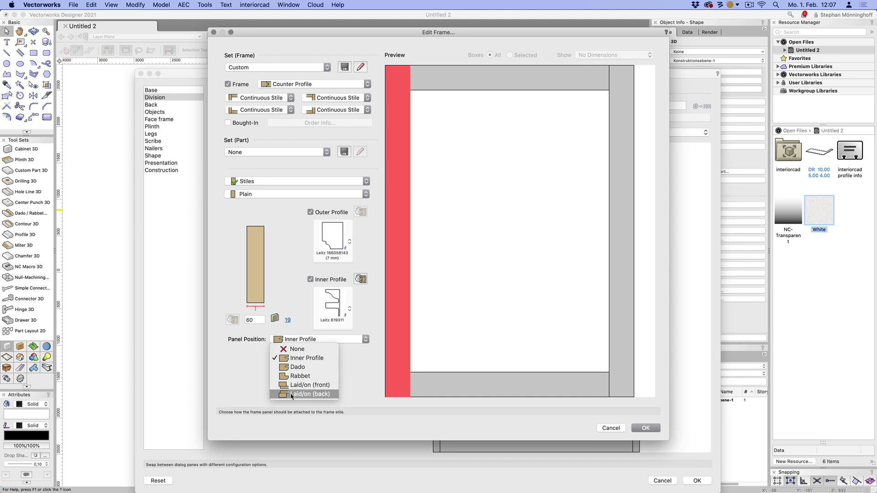
left_click(372, 390)
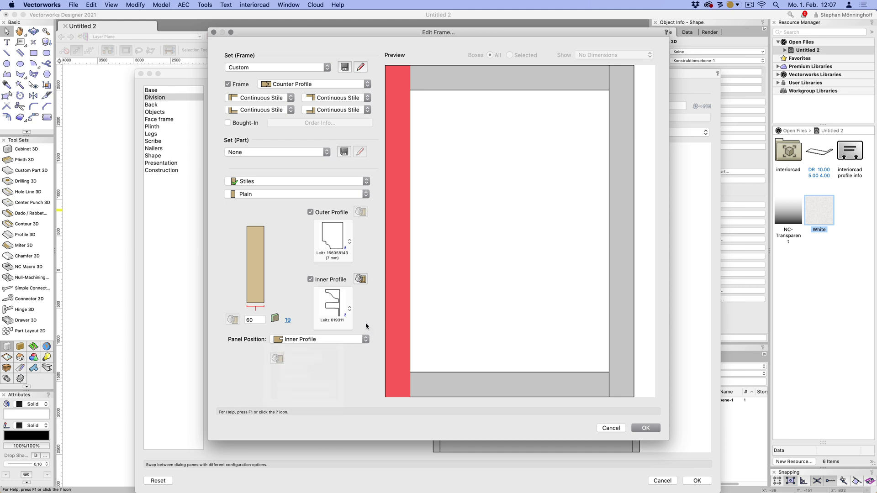
left_click(362, 279)
left_click(642, 428)
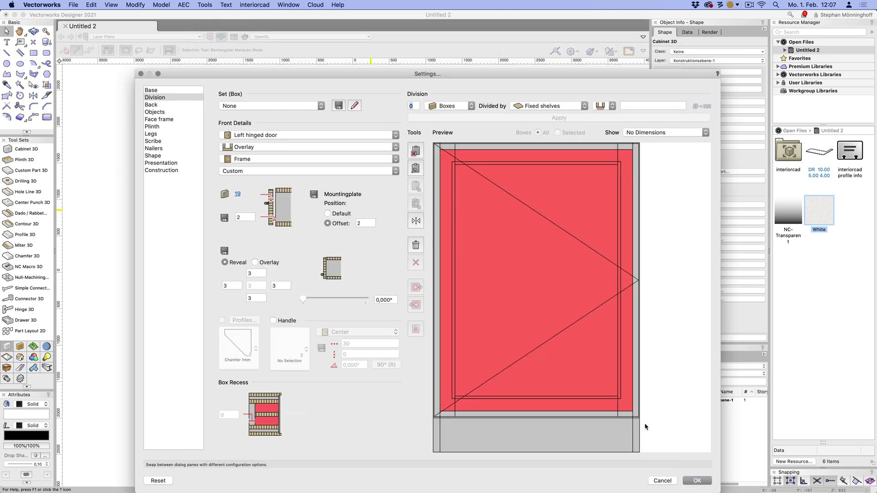
Confirm the cabinet settings, turn on 3D Details, and orbit around the profiled framed door.
left_click(696, 481)
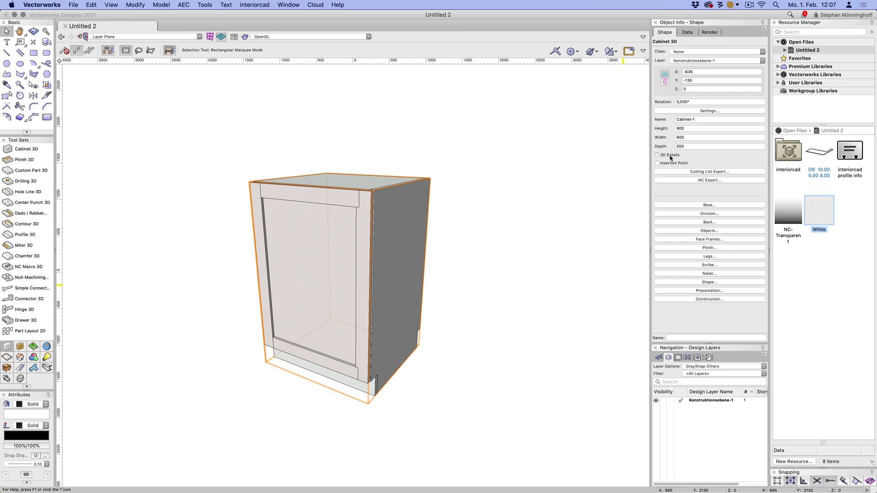
left_click(658, 155)
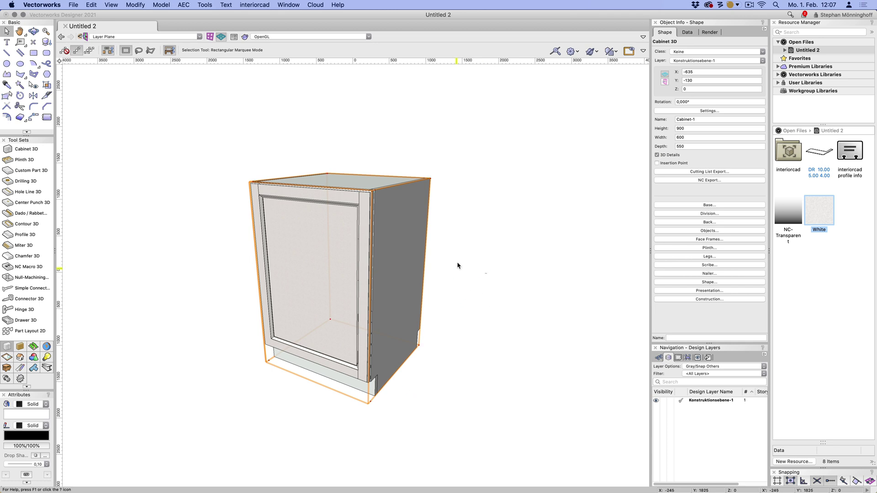
middle_click_drag(475, 253, 573, 248, "shift")
scroll(313, 196, "up", 3)
scroll(302, 190, "up", 3)
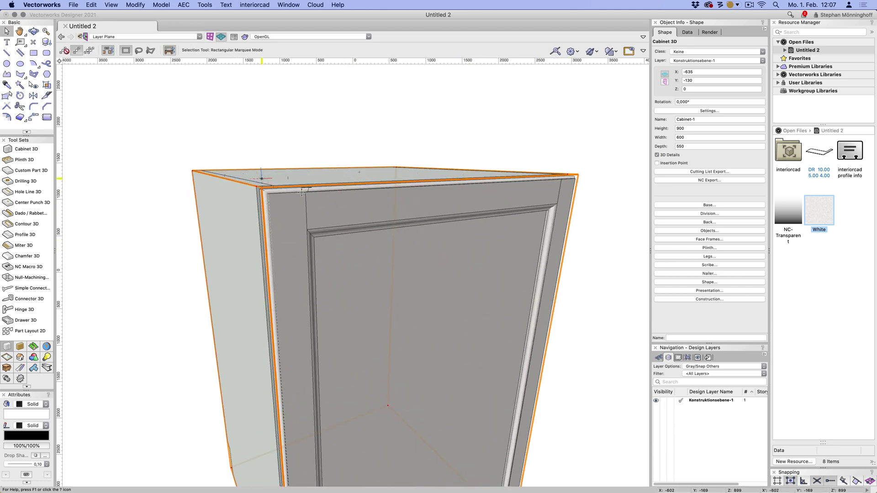
middle_click_drag(318, 221, 309, 287, "shift")
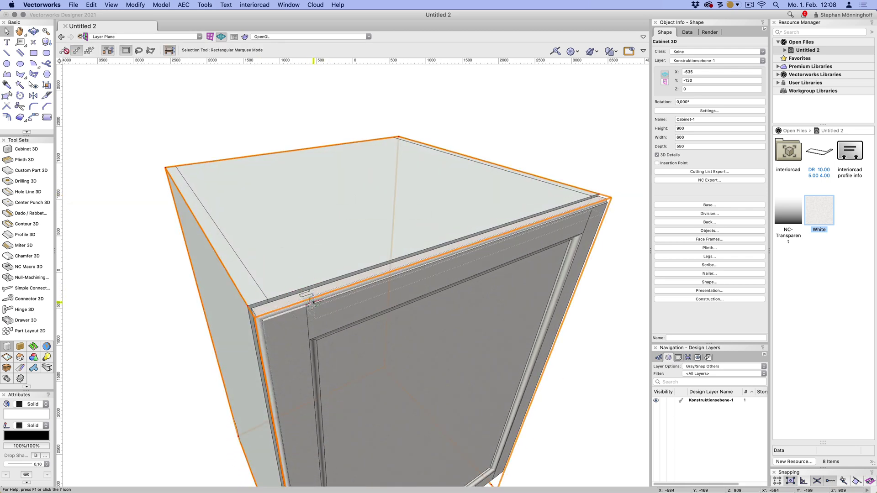
mouse_move(391, 313)
middle_mouse_down("shift")
mouse_move(314, 272)
mouse_move(366, 272)
mouse_move(412, 255)
mouse_move(393, 270)
mouse_move(393, 215)
mouse_move(373, 260)
middle_mouse_up("shift")
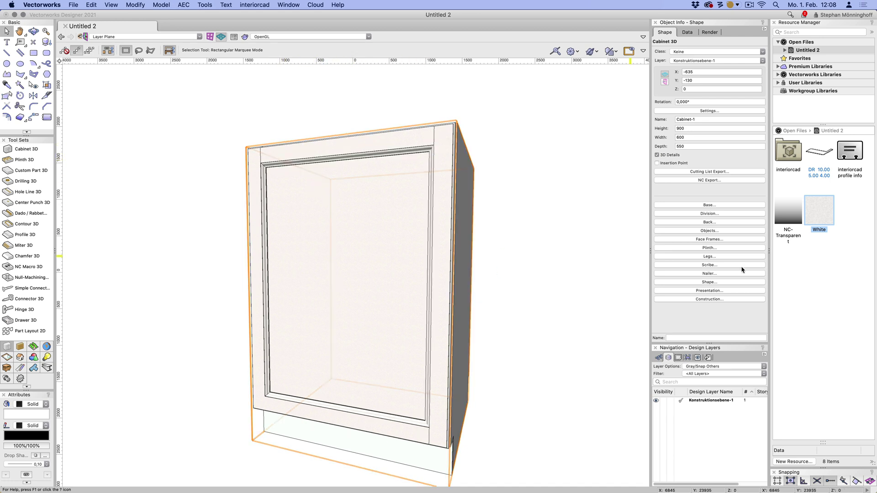
Reopen the cabinet's Division settings and edit the Custom frame design.
left_click(691, 213)
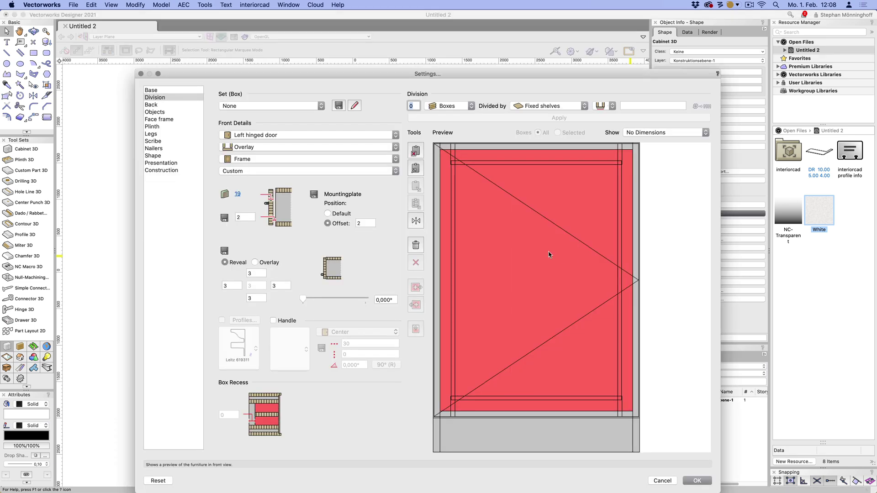
left_click(338, 171)
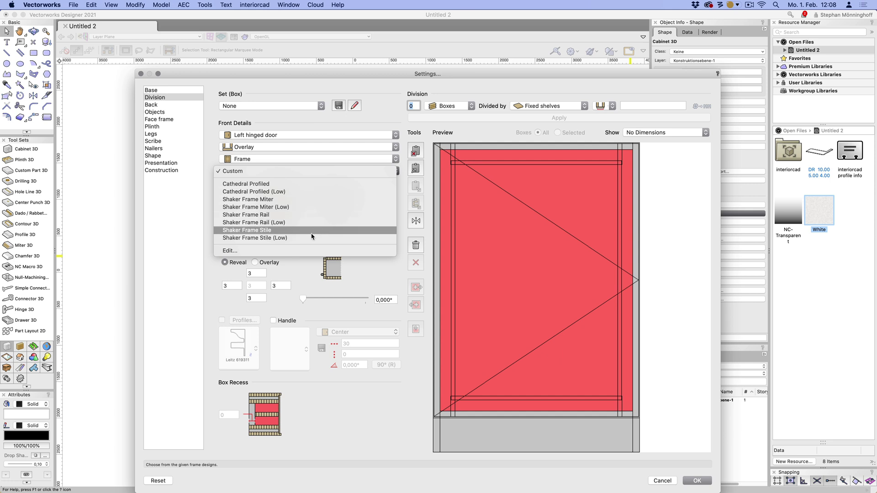
left_click(303, 250)
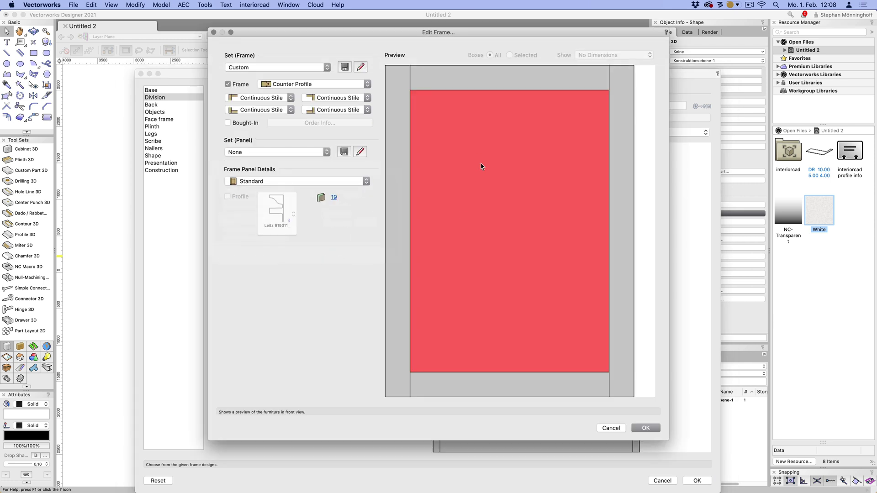
Make the top rail an Arch, 80 wide, with both arch starts at 50.
left_click(458, 80)
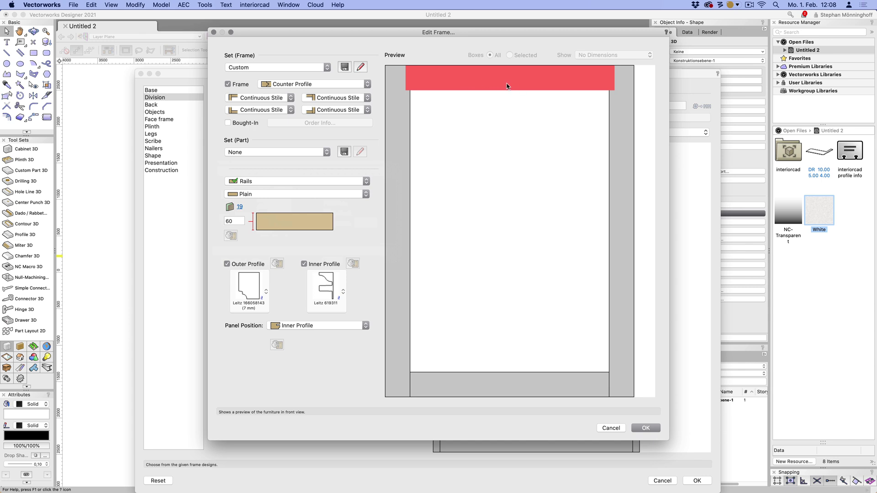
left_click(255, 195)
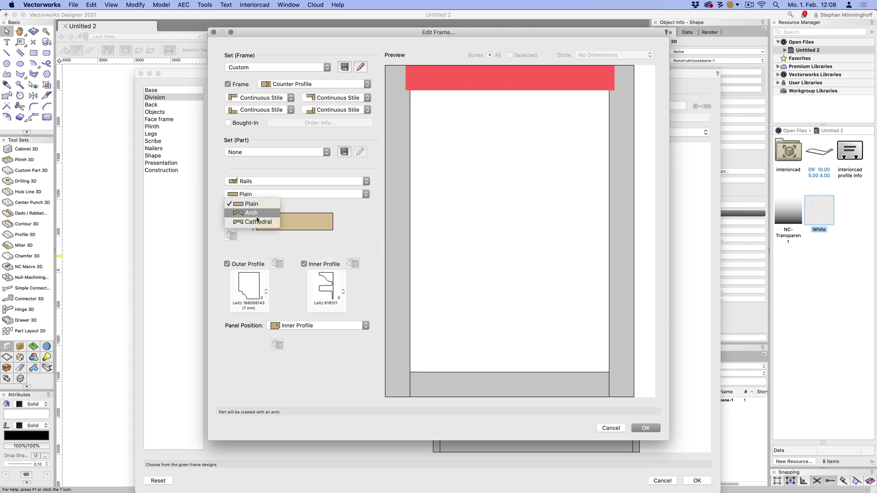
left_click(247, 204)
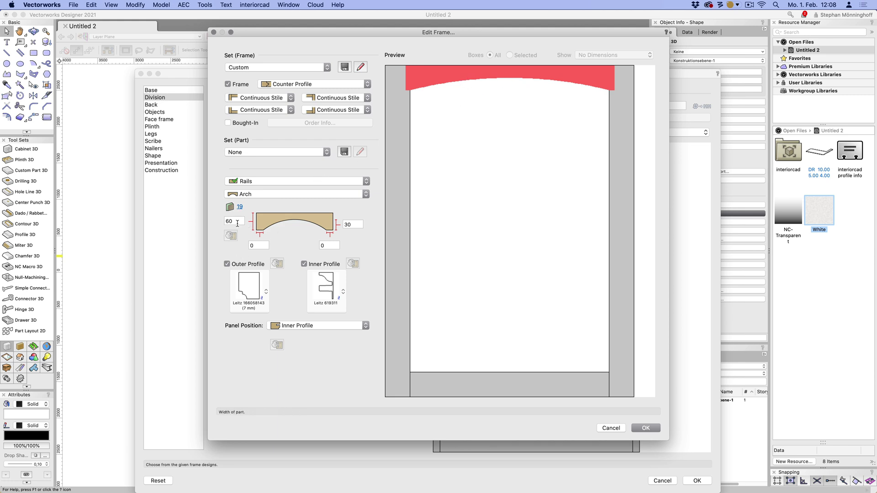
left_click(237, 222)
type("80")
key("Tab")
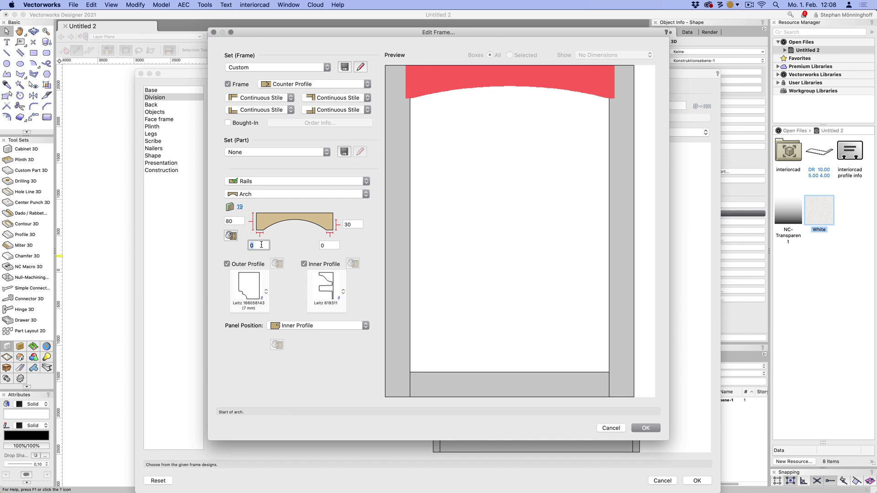
type("50")
key("Tab")
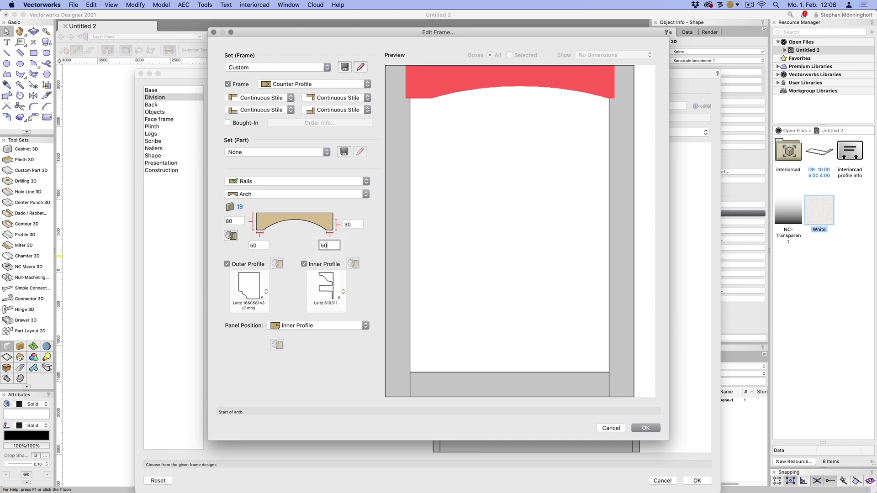
type("50")
key("Tab")
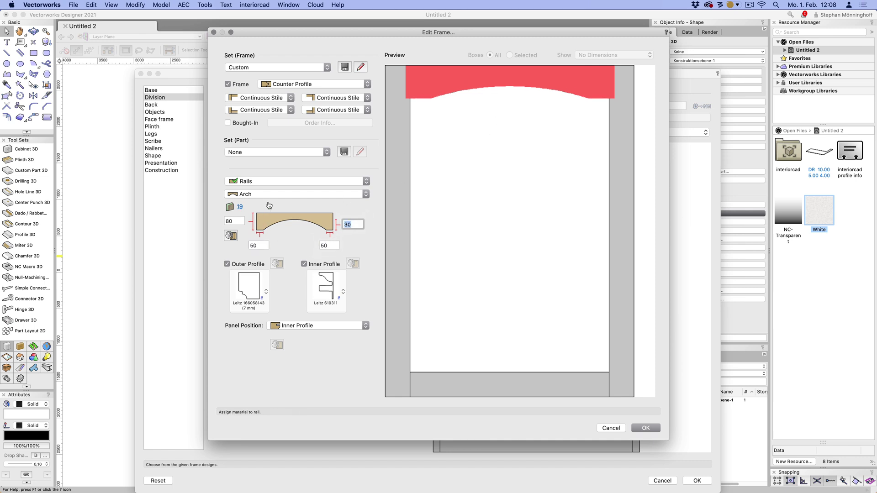
Change the top rail to a Cathedral arch with both arch starts at 20, then select the centre panel.
left_click(269, 195)
left_click(256, 204)
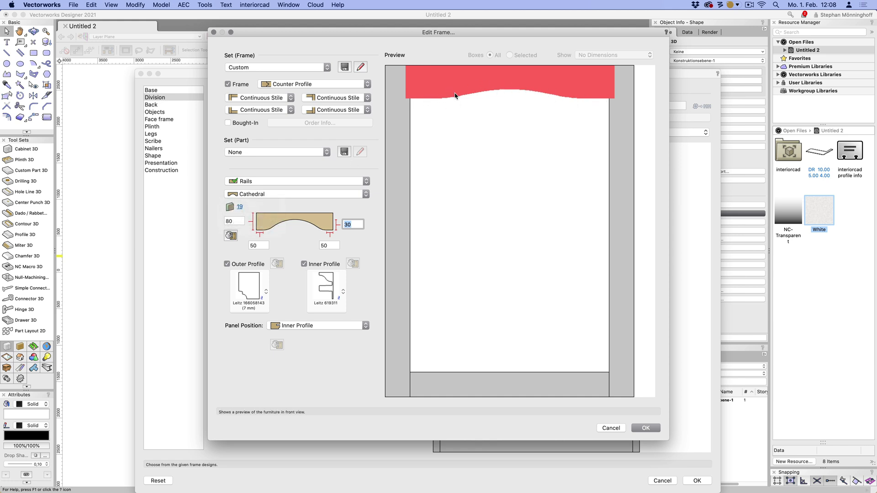
left_click(261, 246)
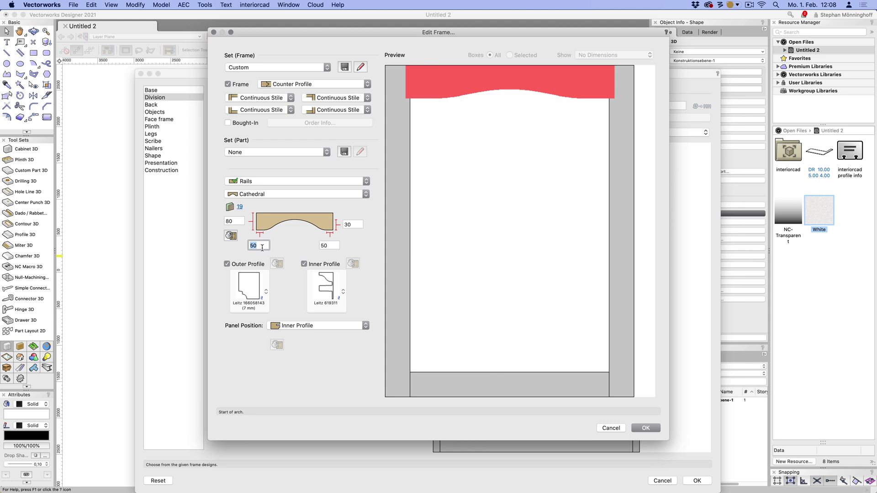
type("20")
key("Tab")
type("20")
key("Tab")
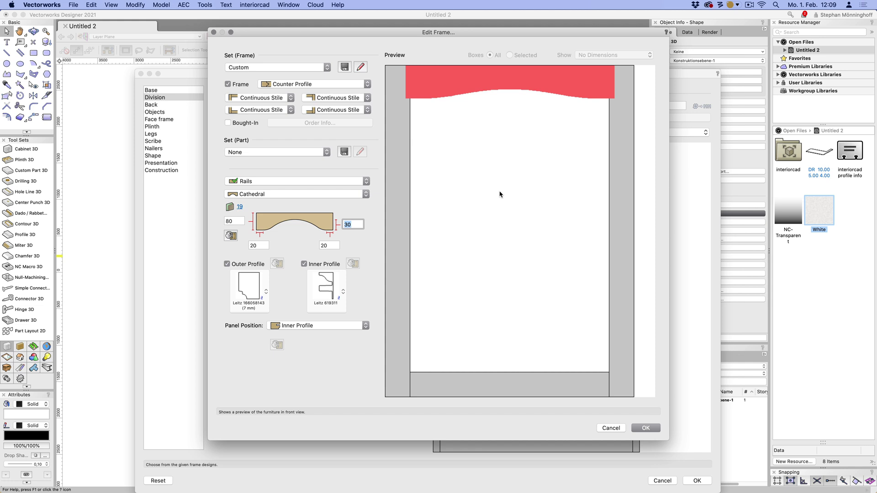
left_click(511, 242)
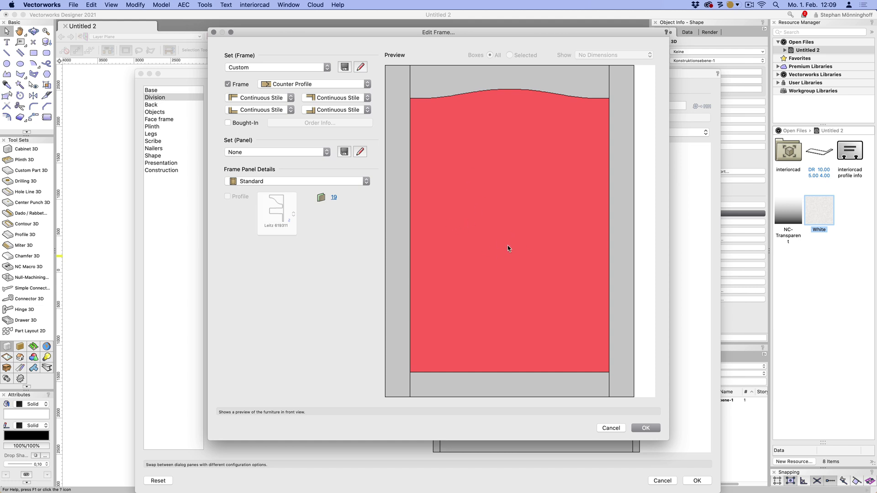
Choose Plain-Oak-12 as the door panel's board material.
left_click(334, 197)
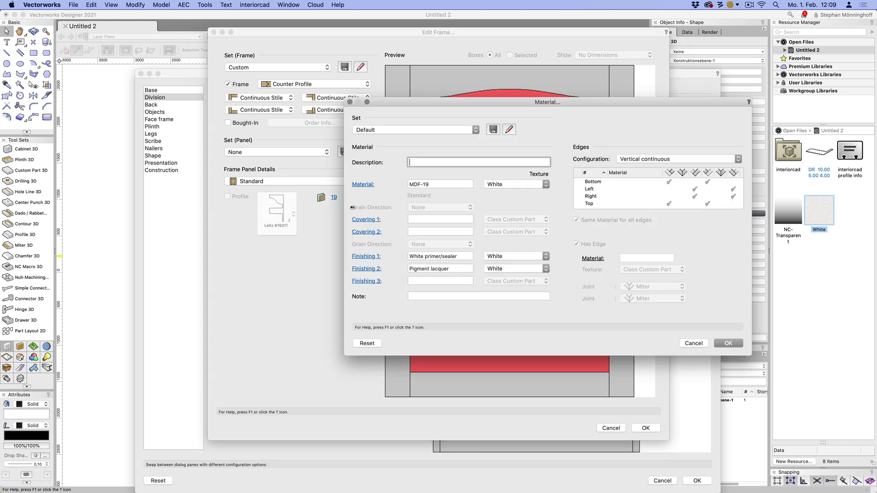
left_click(363, 184)
left_click(457, 174)
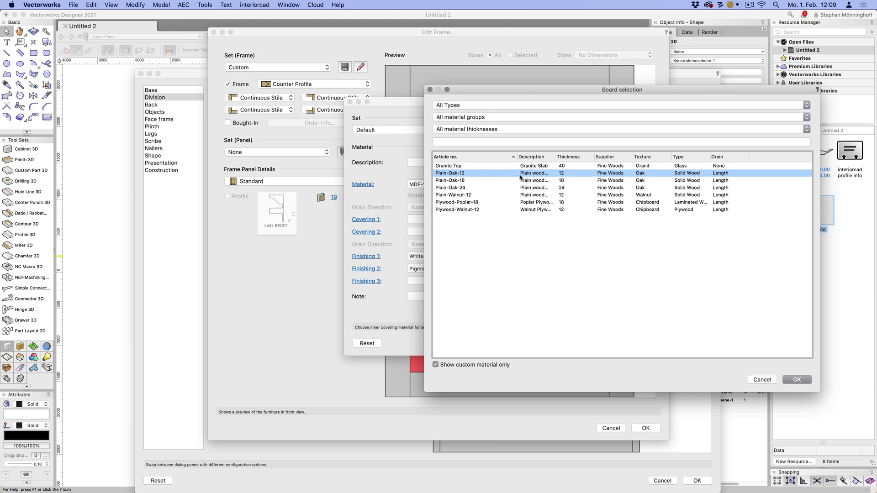
left_click(798, 381)
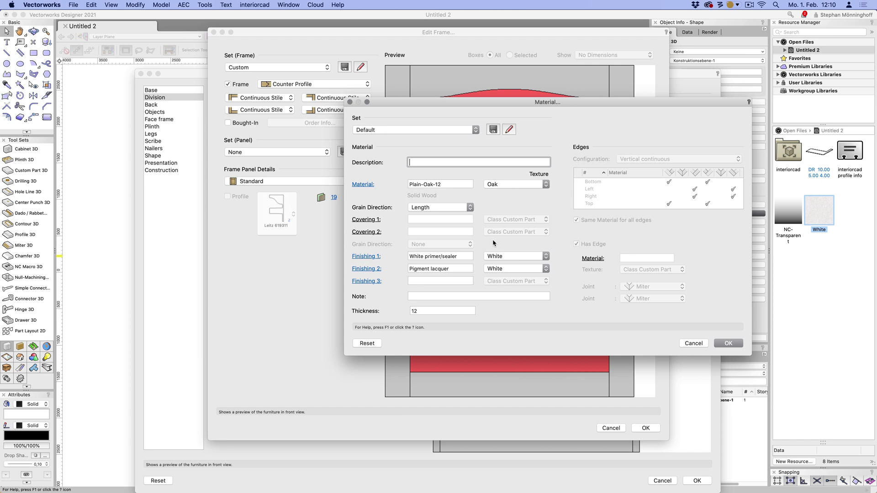
Clear the panel's Finishing 1 and Finishing 2 entries and confirm the oak material.
left_click_drag(469, 105, 363, 115)
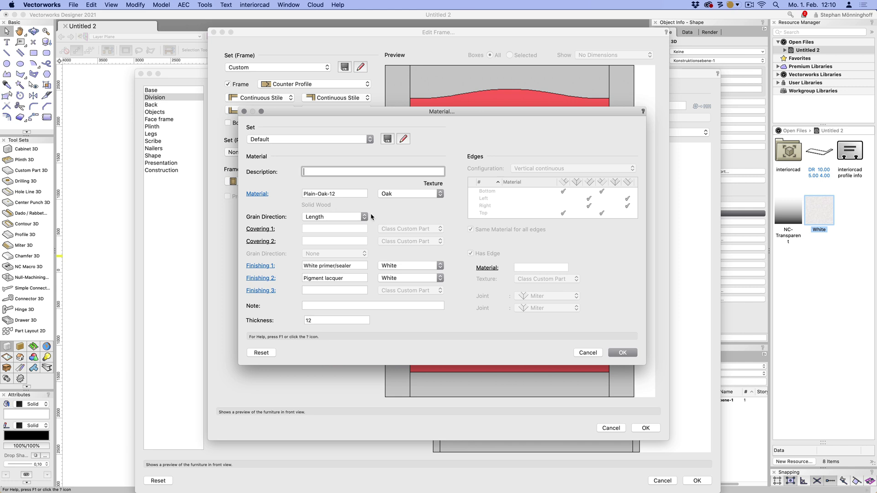
left_click_drag(351, 266, 287, 268)
key("BackSpace")
key("Tab")
key("BackSpace")
key("Tab")
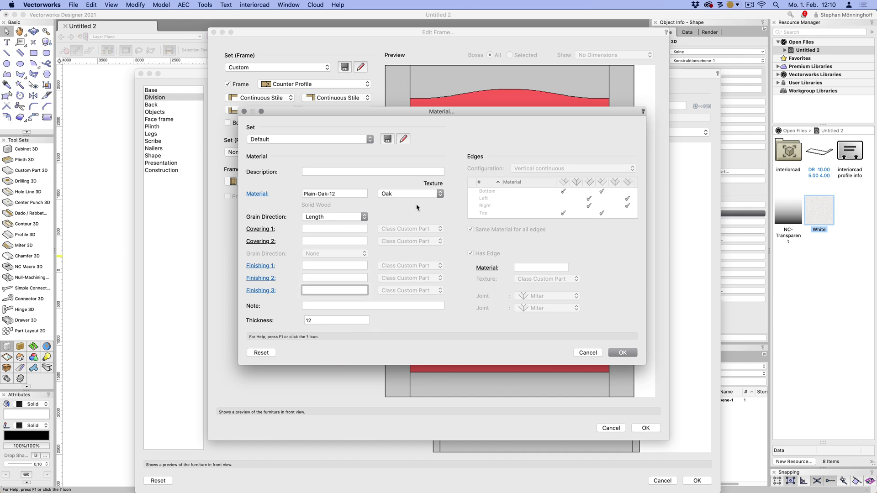
left_click(635, 353)
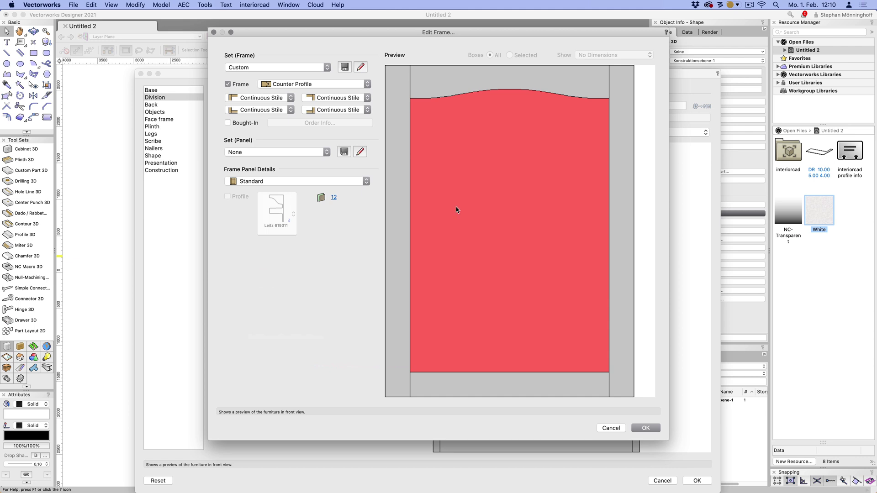
Set the frame panel type to Raised, routed with the Leitz 619321 profile from Leitz.vwx.
left_click(279, 183)
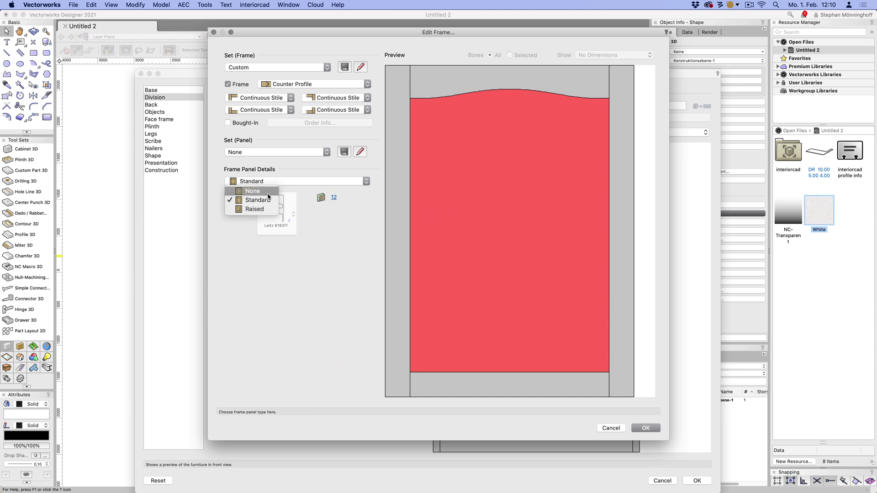
left_click(254, 209)
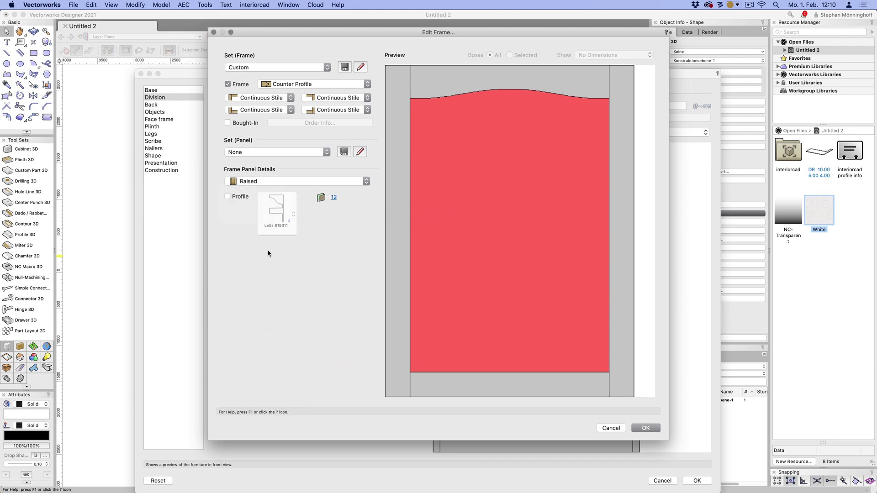
left_click(227, 197)
left_click(279, 215)
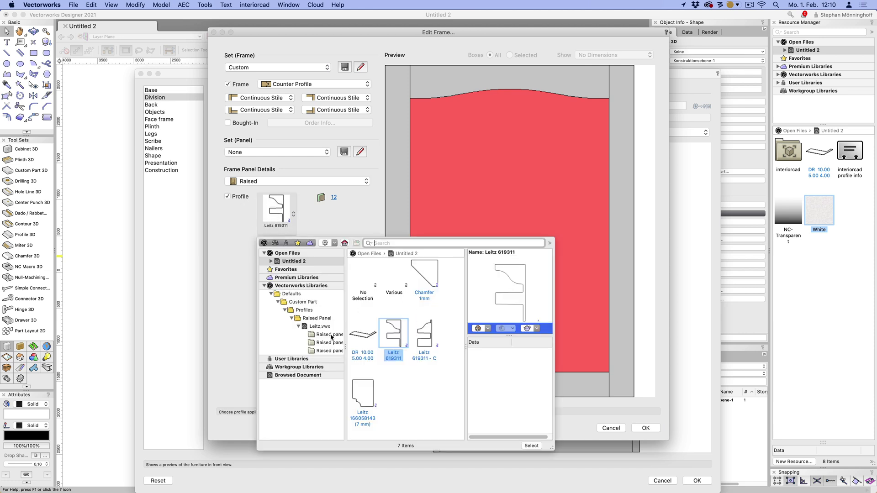
left_click(309, 327)
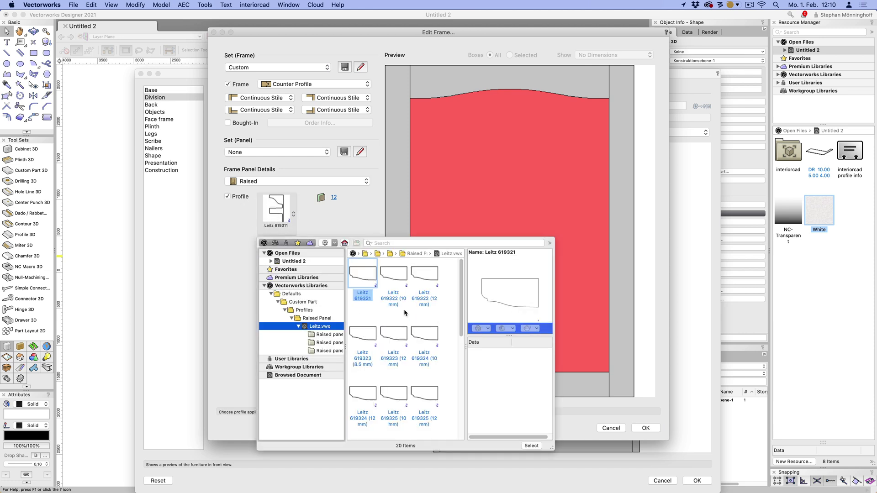
scroll(425, 322, "down", 2)
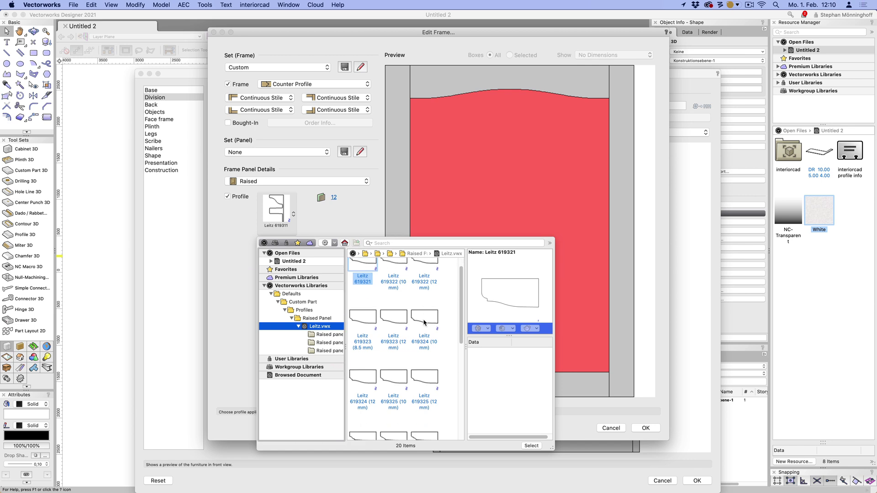
scroll(425, 322, "down", 5)
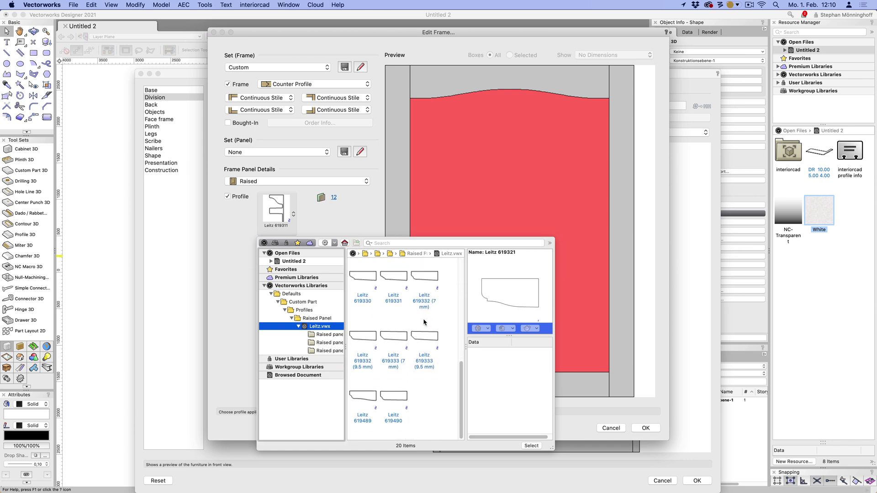
scroll(425, 322, "up", 8)
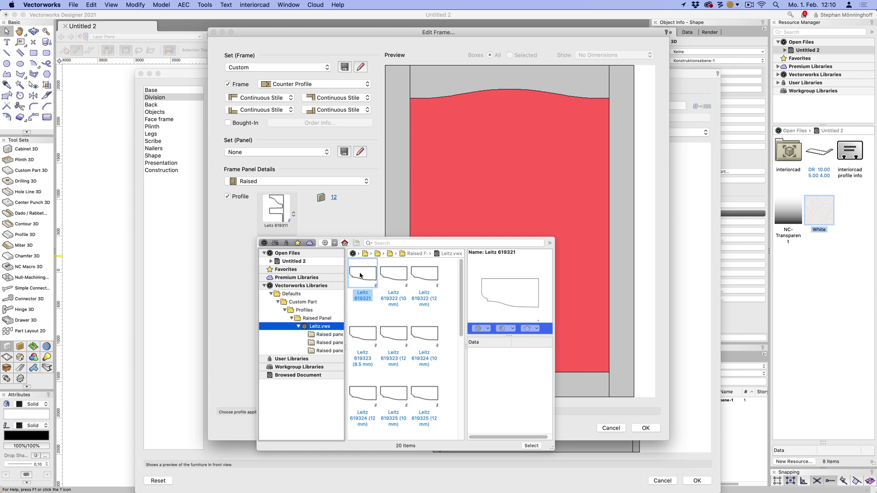
double_click(360, 276)
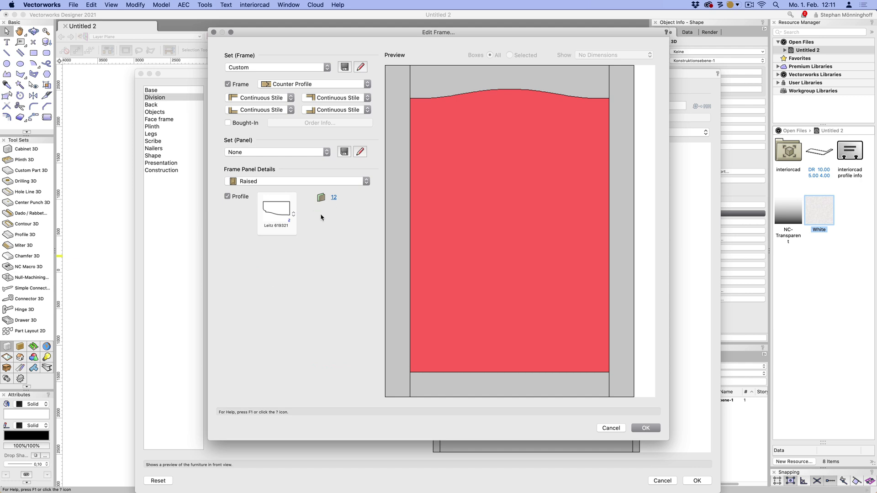
Give the Frame Stile Plain-Oak-18 material with its white primer and pigment lacquer finishes removed.
left_click(645, 428)
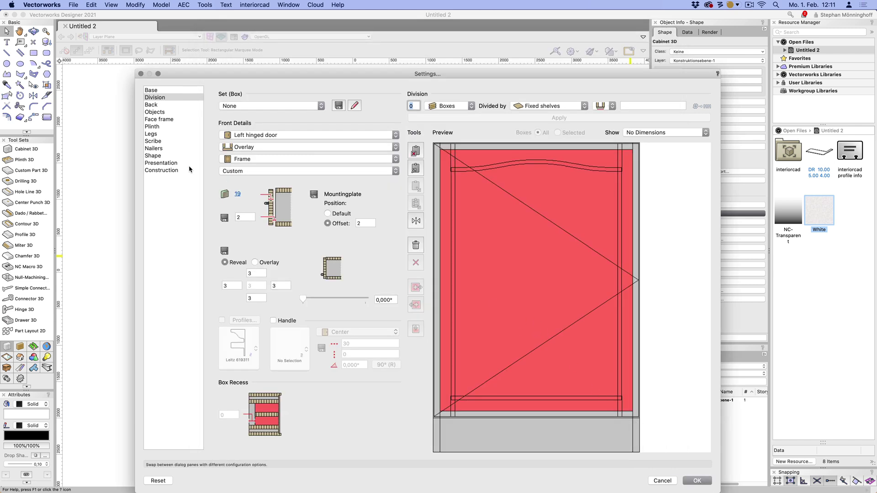
left_click(173, 171)
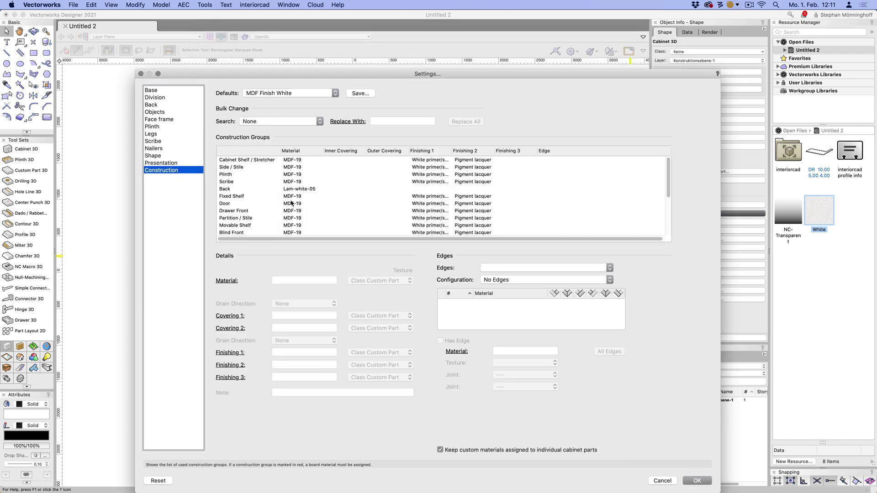
scroll(255, 203, "down", 3)
scroll(255, 203, "down", 3)
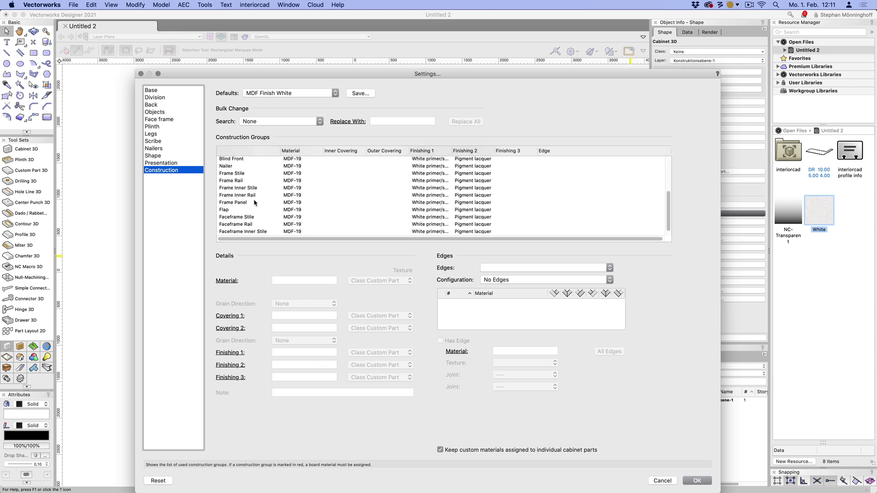
left_click(228, 174)
left_click(231, 281)
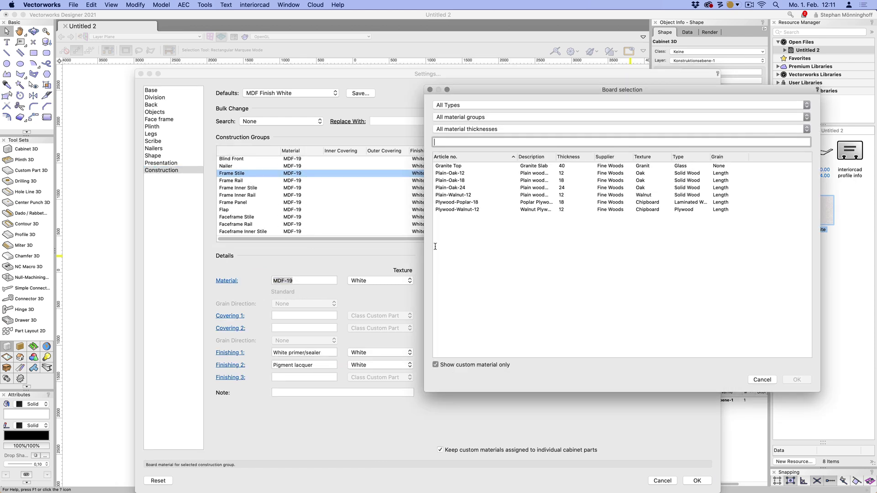
left_click(450, 181)
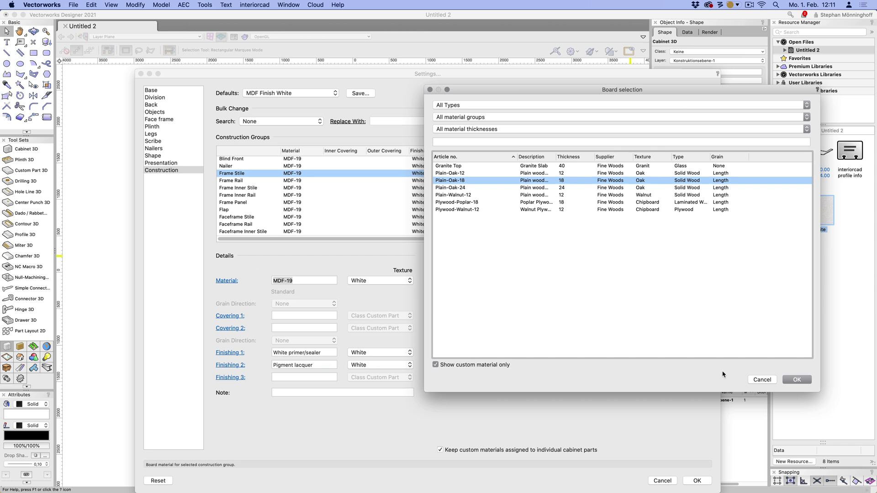
left_click(797, 380)
key("Tab")
key("Tab")
key("Tab")
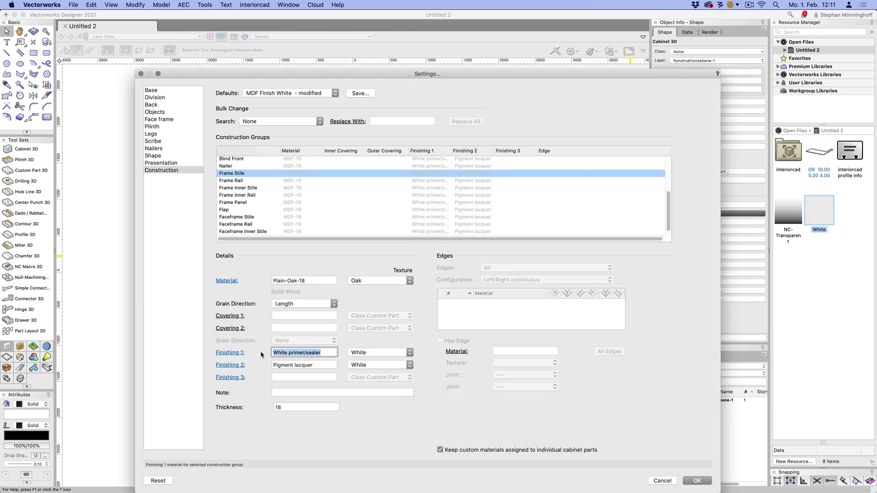
key("BackSpace")
key("Tab")
key("BackSpace")
key("Tab")
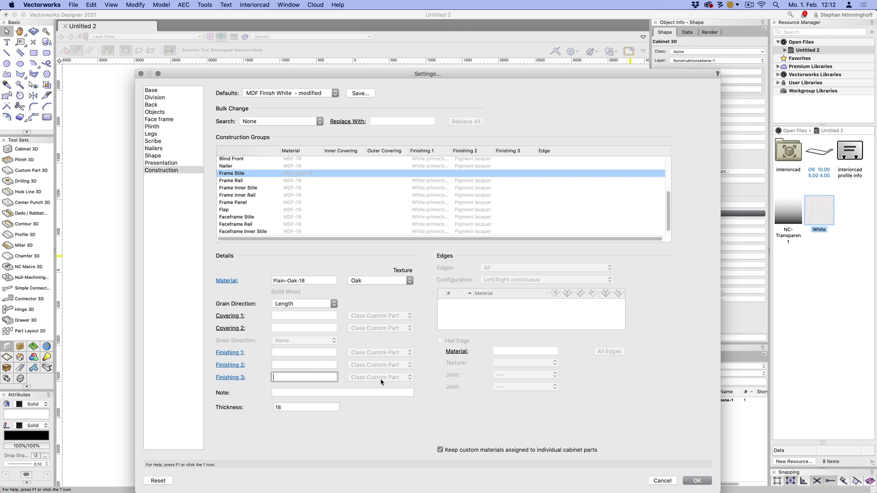
Give the Frame Rail Plain-Oak-18 material with both finishing textures set to Class Custom Part.
left_click(225, 180)
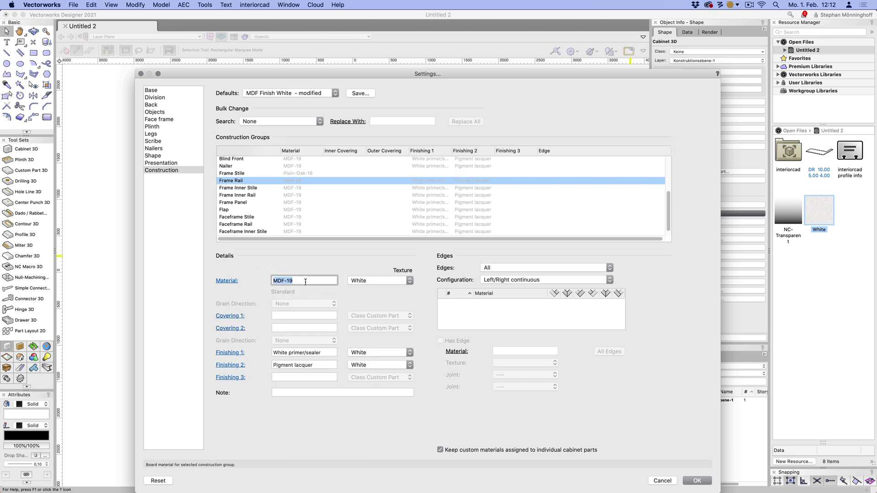
left_click(227, 280)
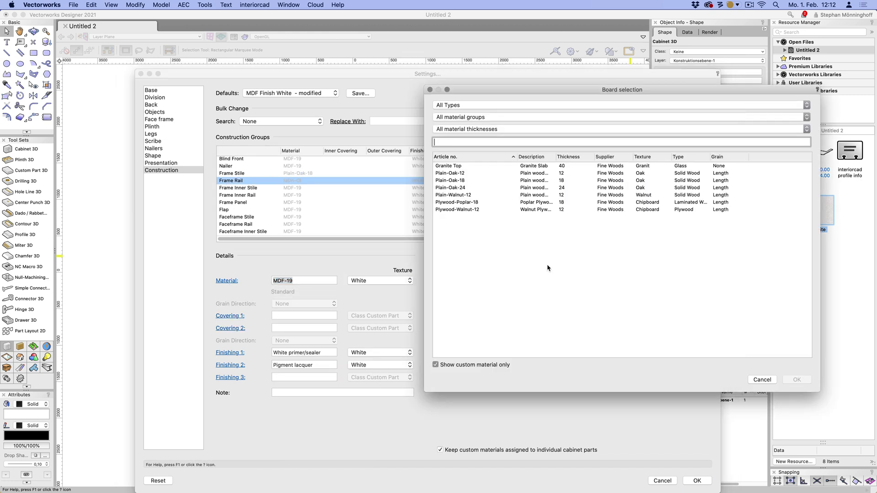
left_click(450, 180)
left_click(797, 380)
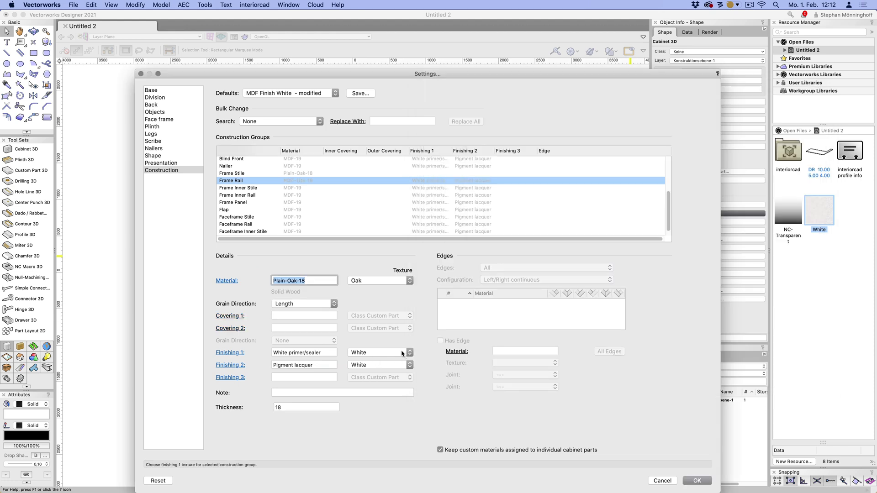
left_click(380, 352)
left_click(371, 365)
left_click(372, 330)
Apply the construction settings and orbit around the cabinet to inspect the oak door.
left_click(696, 481)
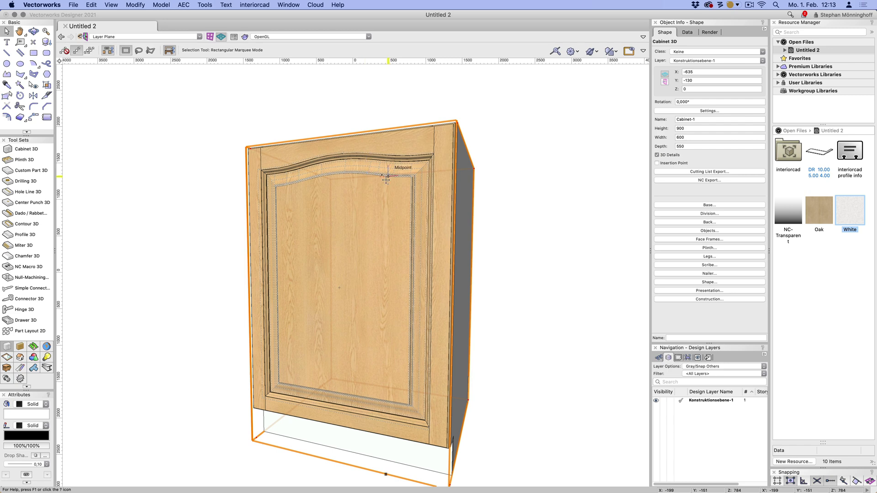
middle_click_drag(386, 180, 398, 208, "super")
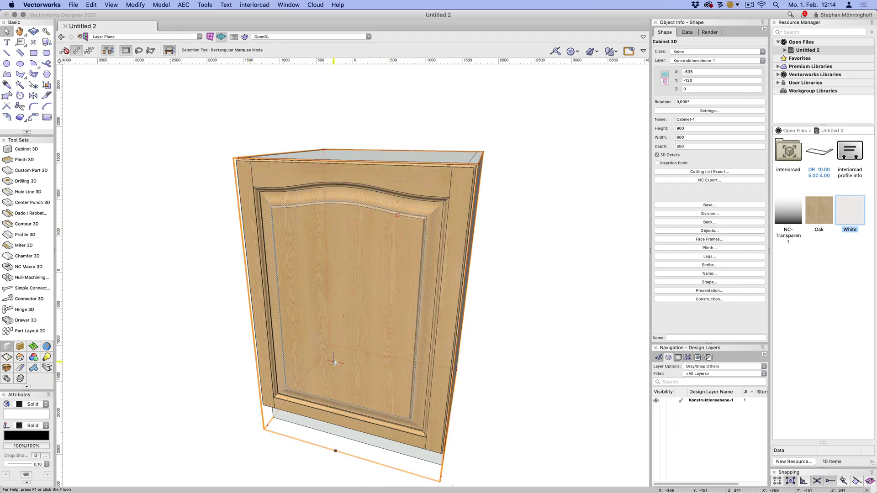
middle_click_drag(333, 359, 336, 327, "shift")
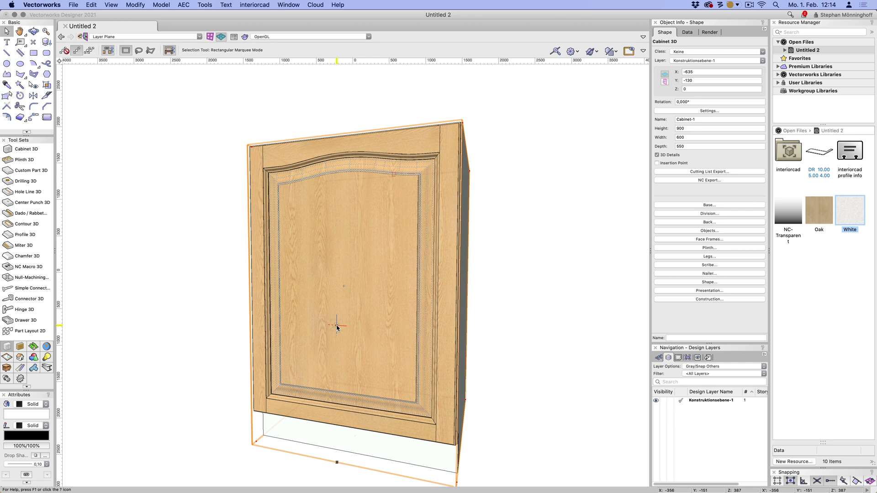
mouse_move(337, 327)
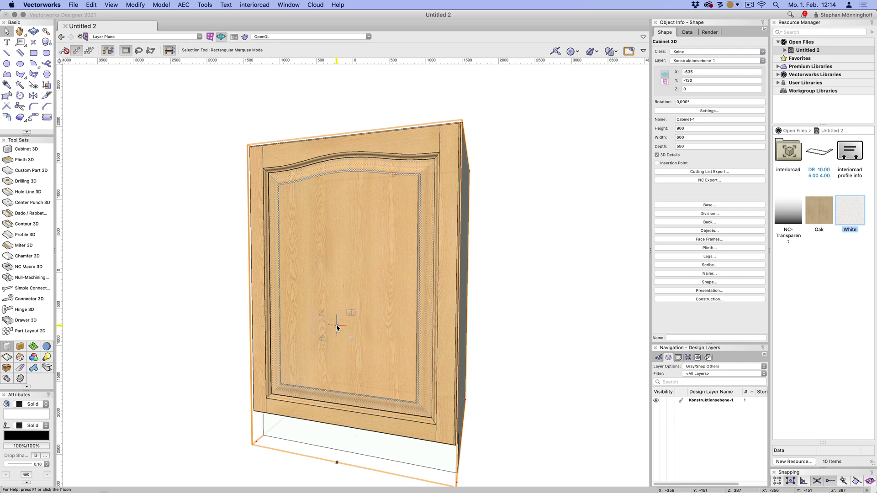